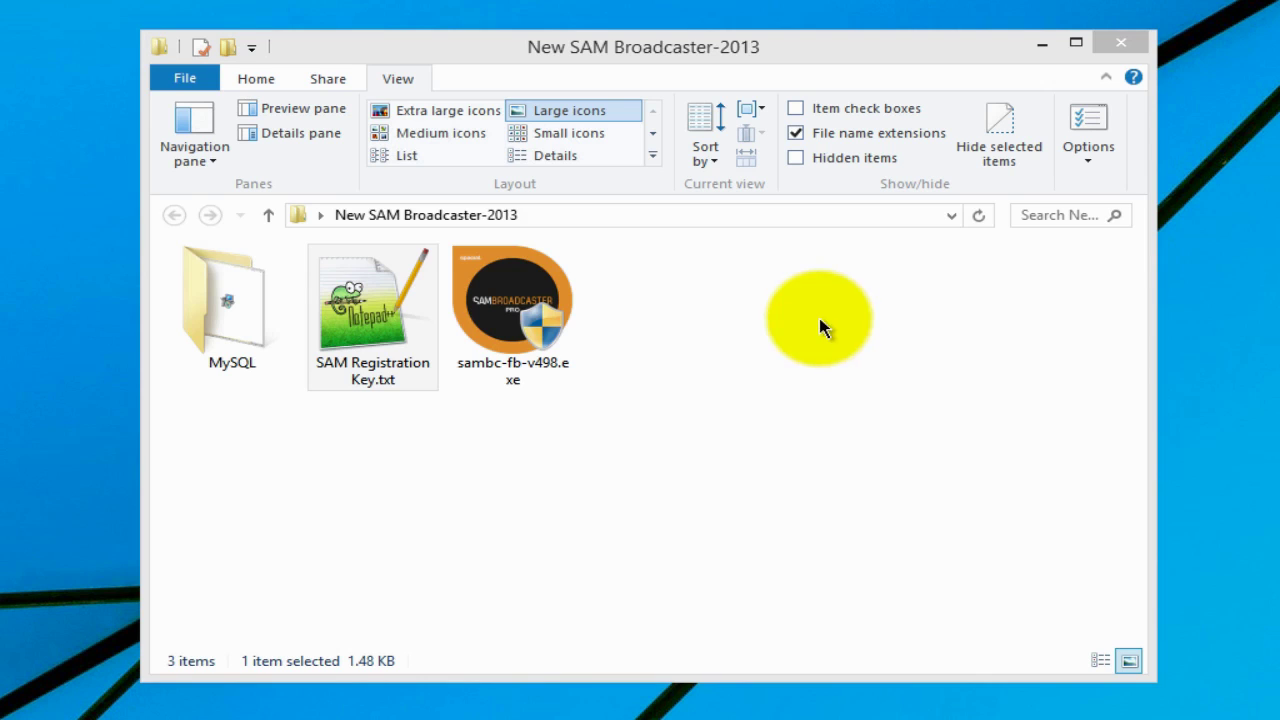
- Open the MySQL folder in New SAM Broadcaster-2013 to show mysql-5.5.32-win32.msi
double_click(221, 382)
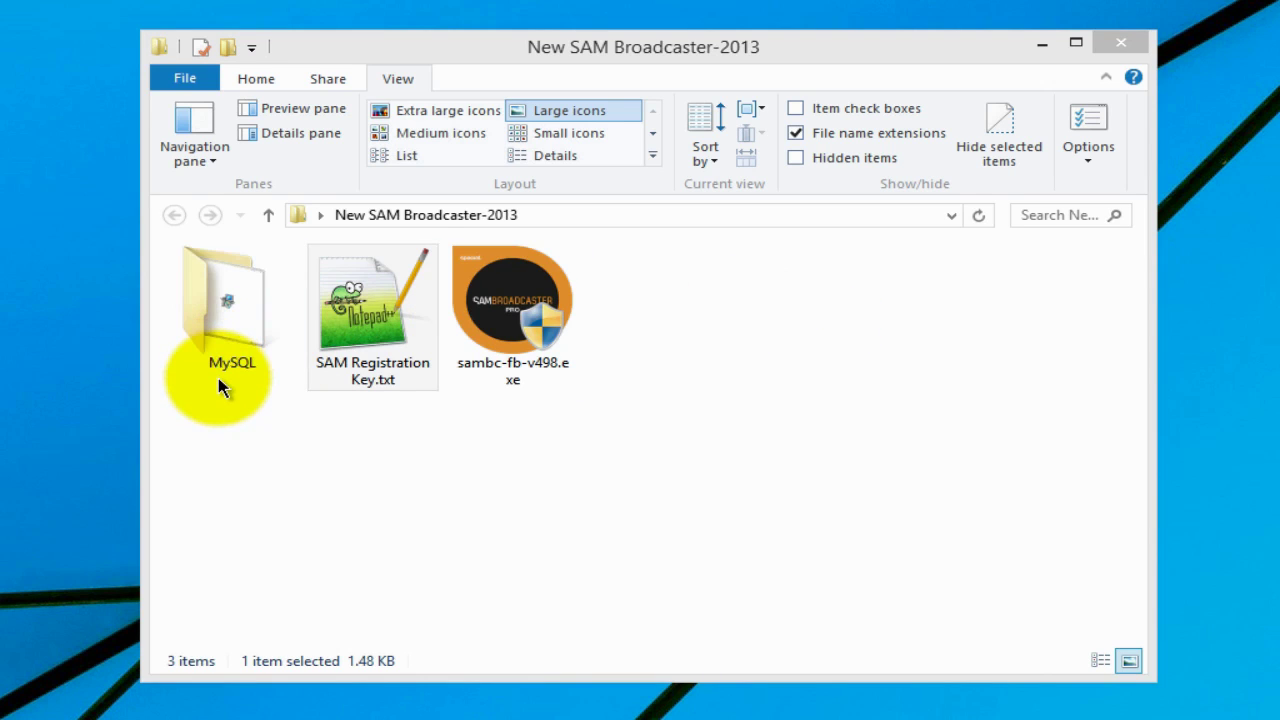
left_click(219, 335)
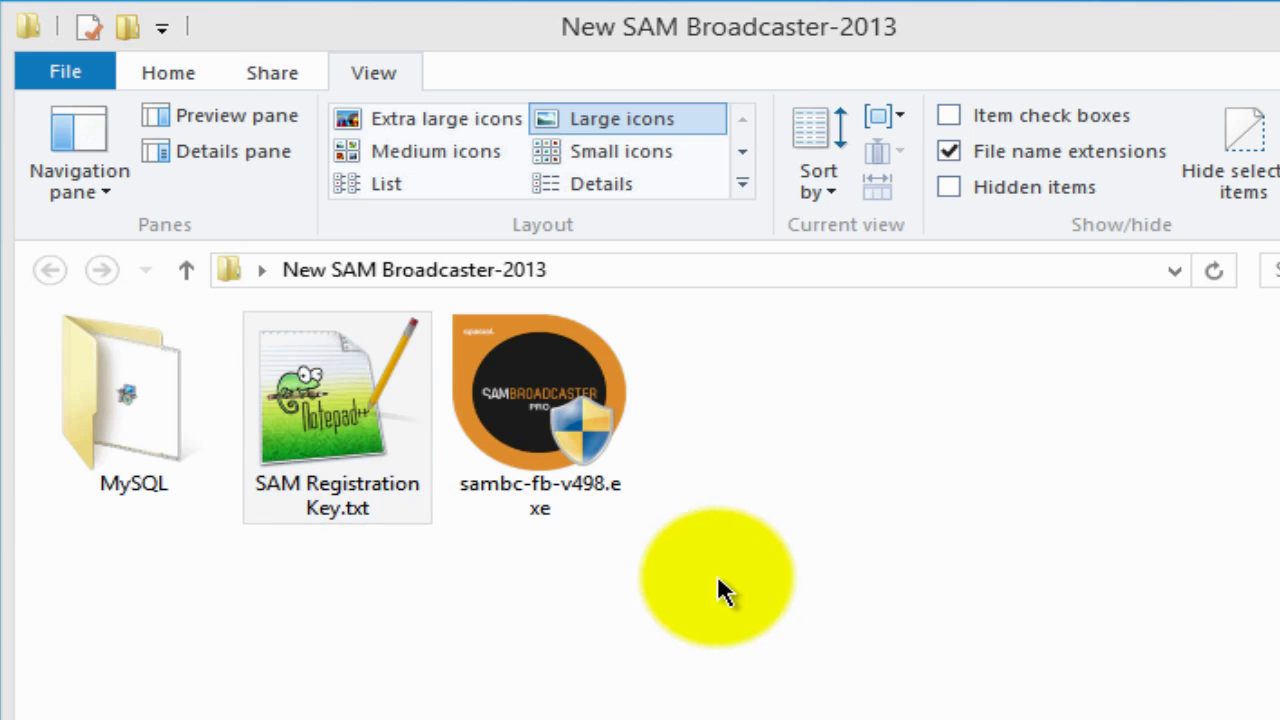
double_click(149, 402)
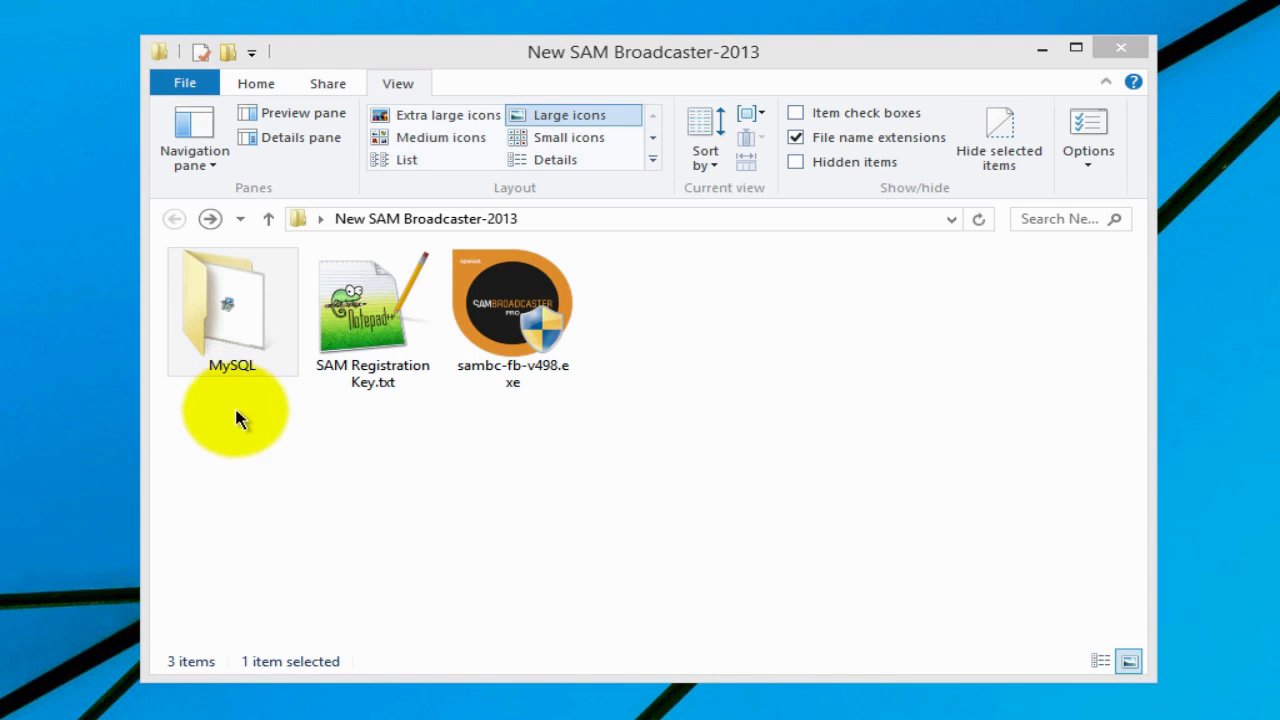
left_click(219, 310)
double_click(219, 310)
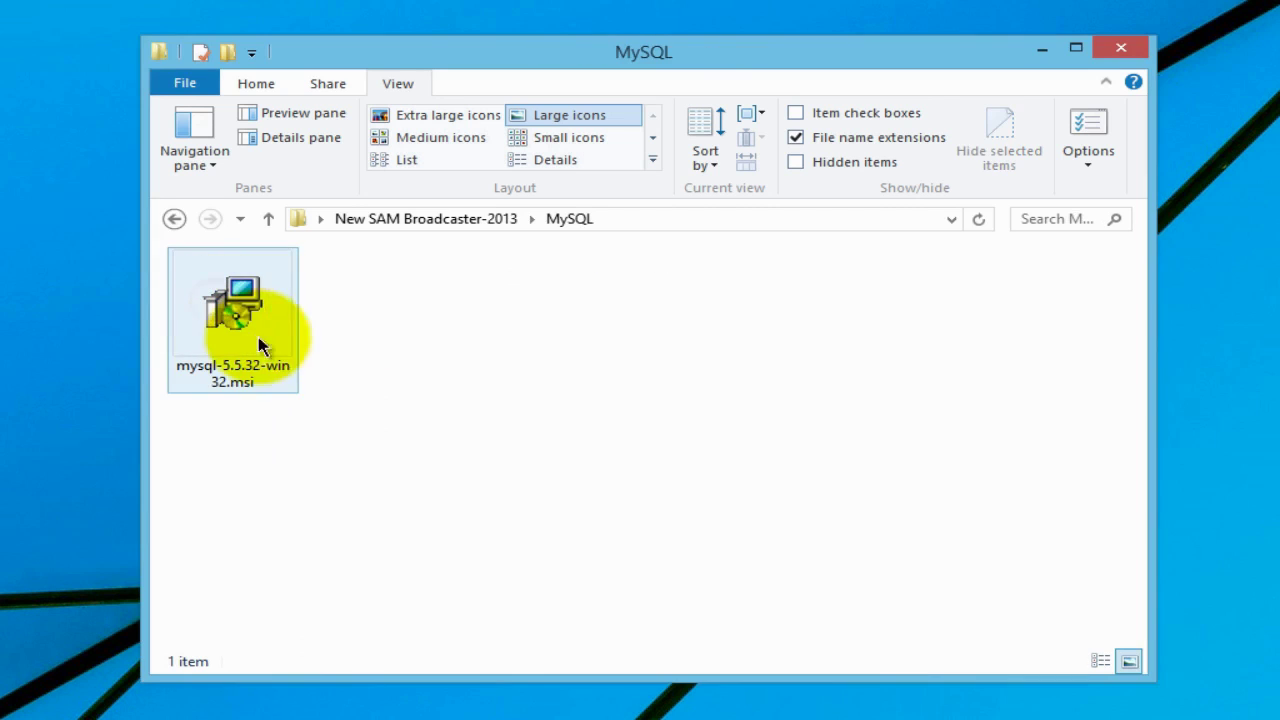
- Launch mysql-5.5.32-win32.msi and accept the MySQL license agreement
left_click(236, 316)
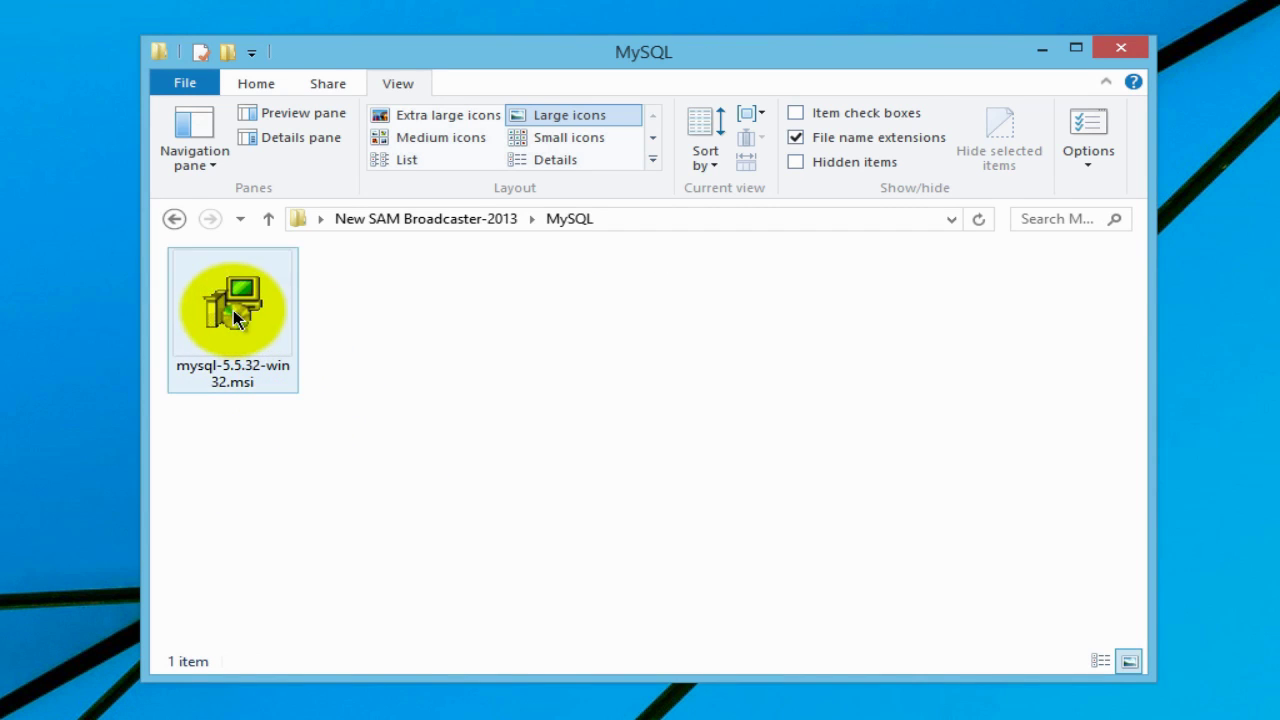
double_click(233, 308)
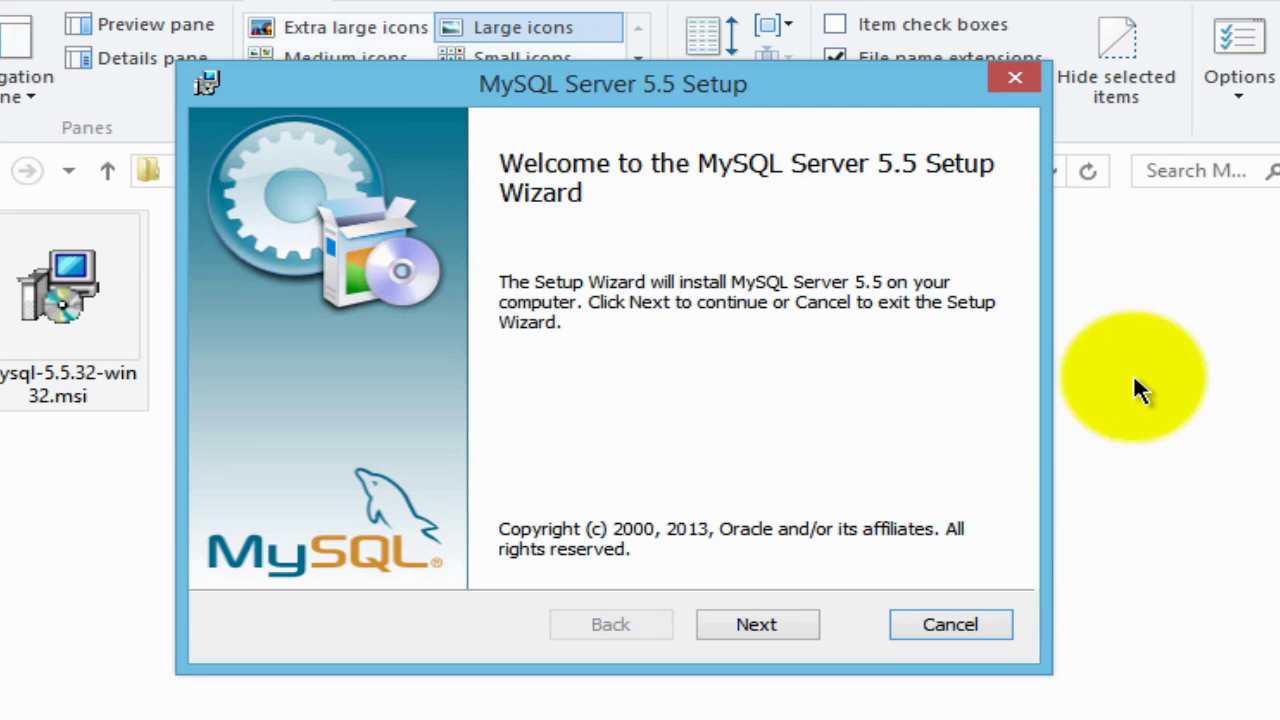
left_click(788, 630)
left_click(244, 555)
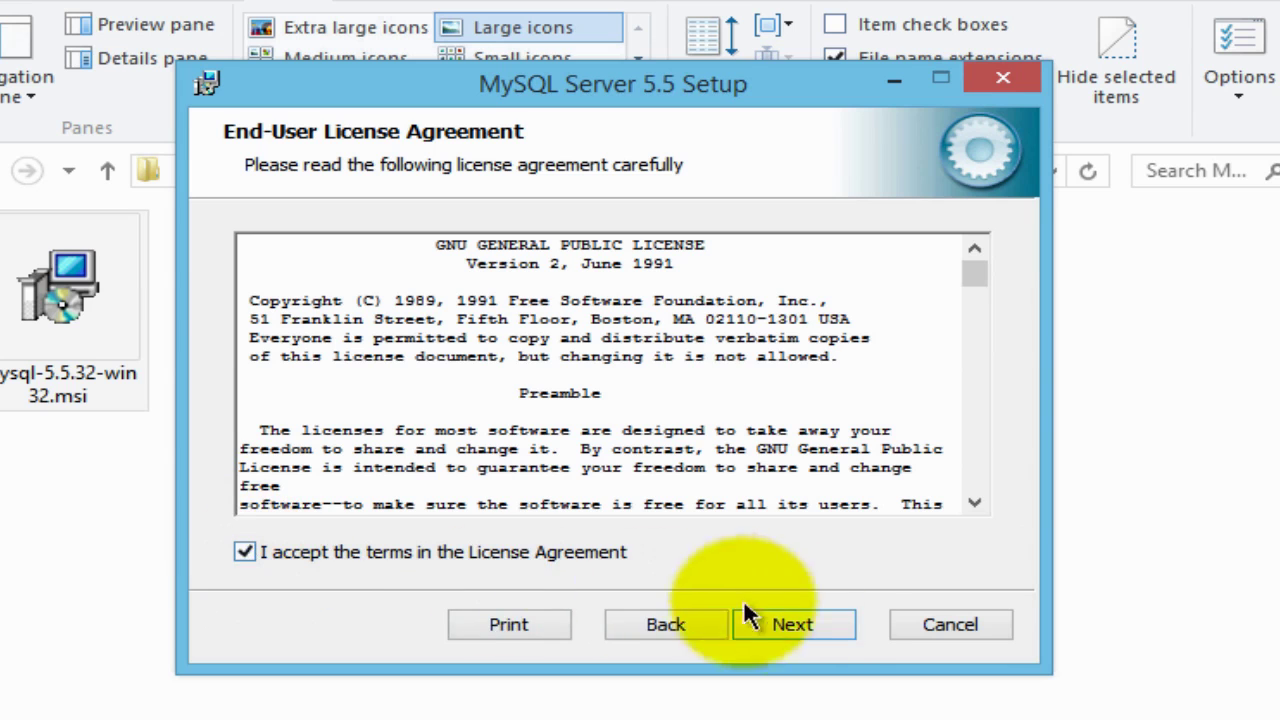
left_click(796, 627)
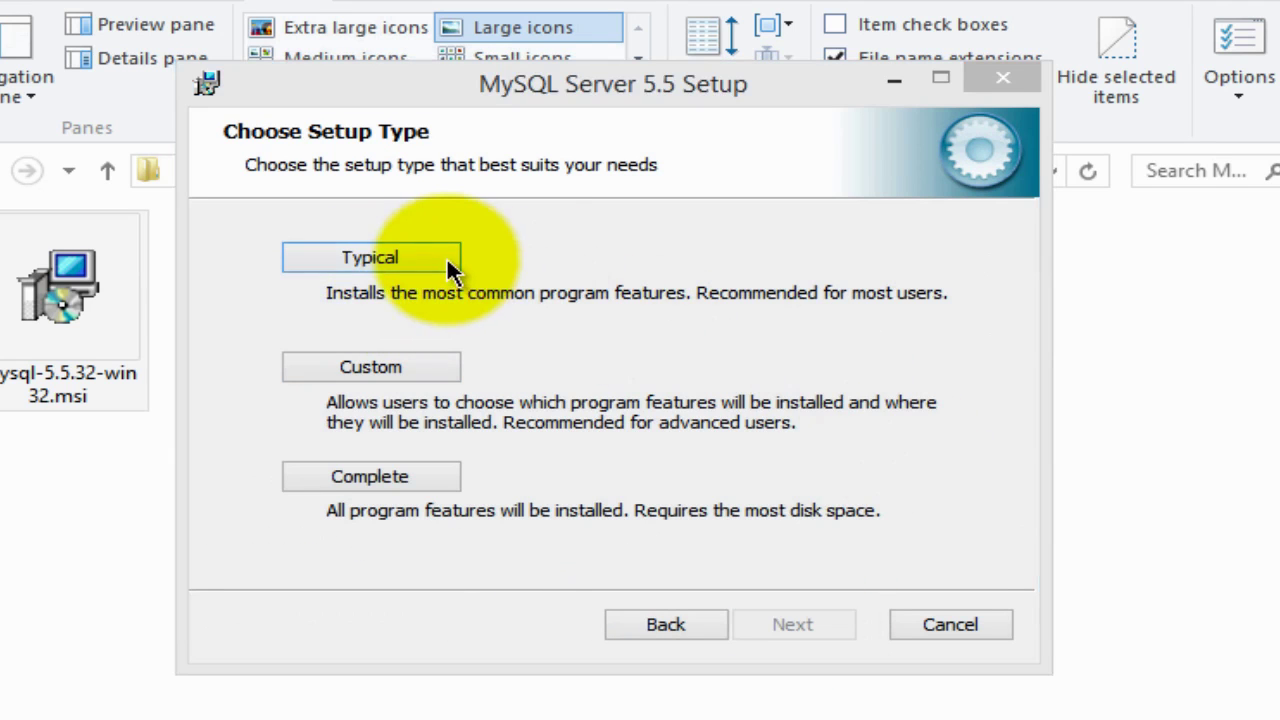
- Install the Typical setup and finish with the Configuration Wizard launching
left_click(386, 258)
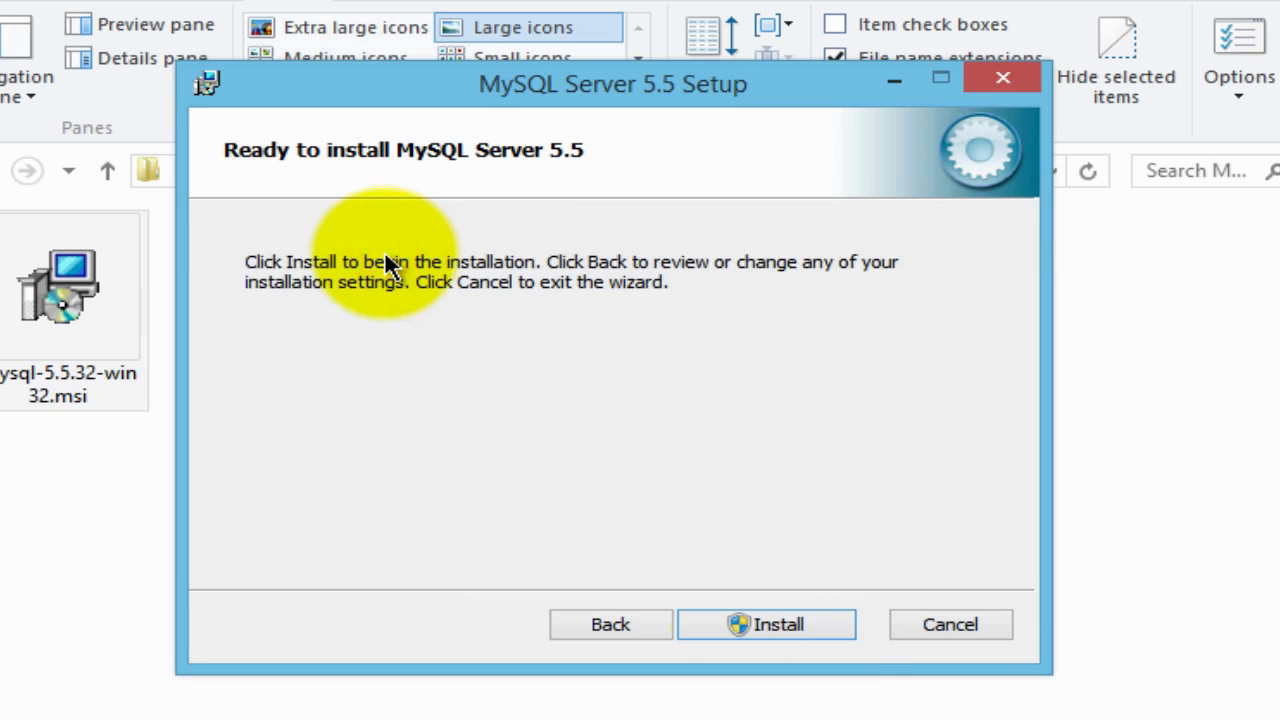
left_click(789, 626)
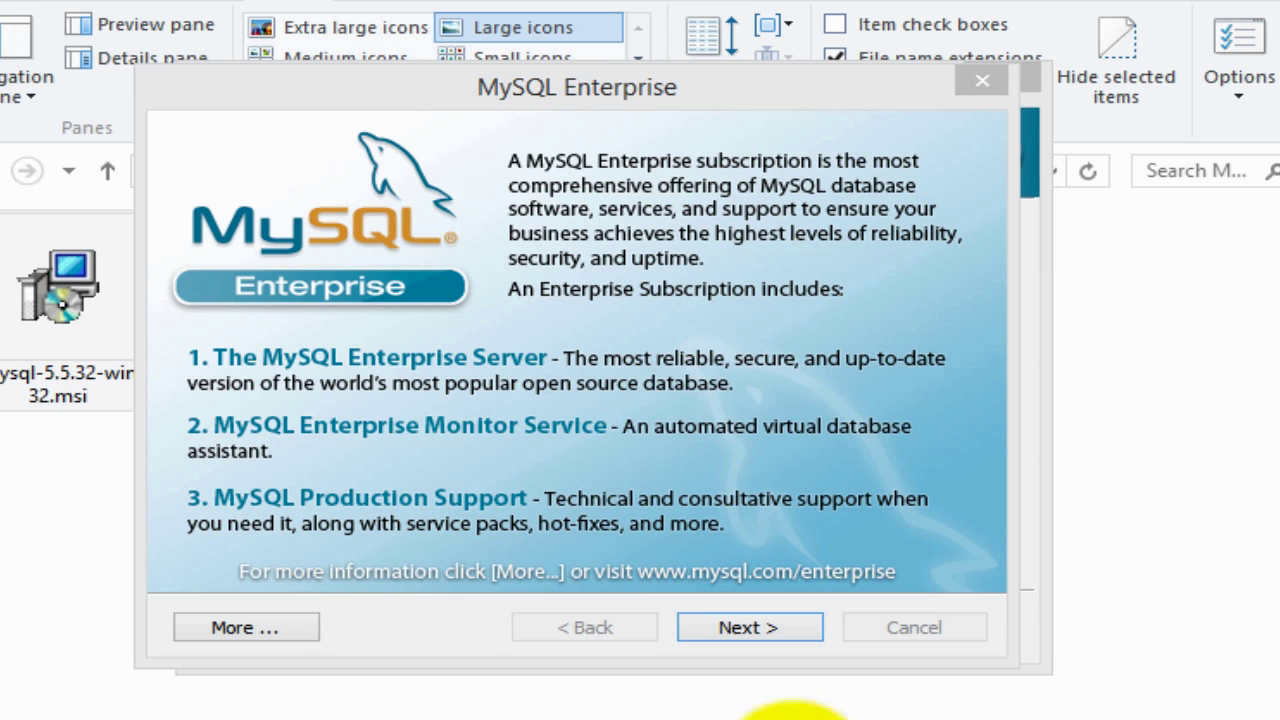
left_click(750, 631)
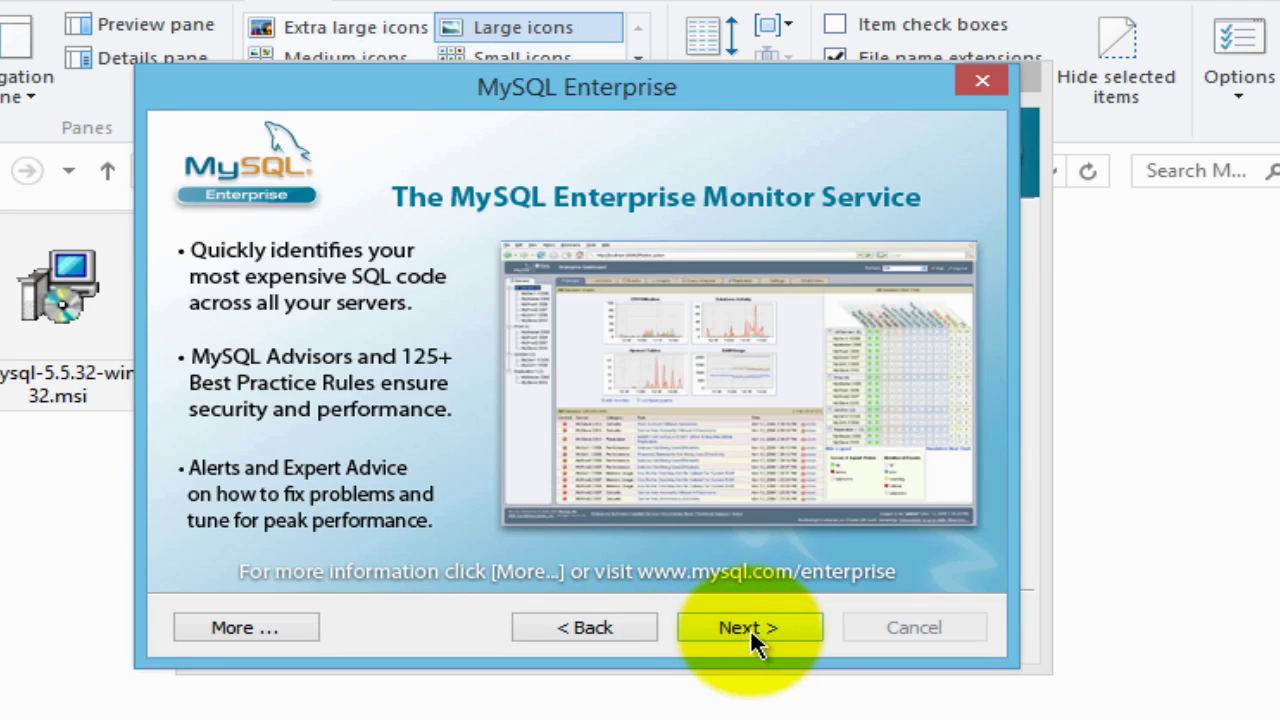
left_click(753, 625)
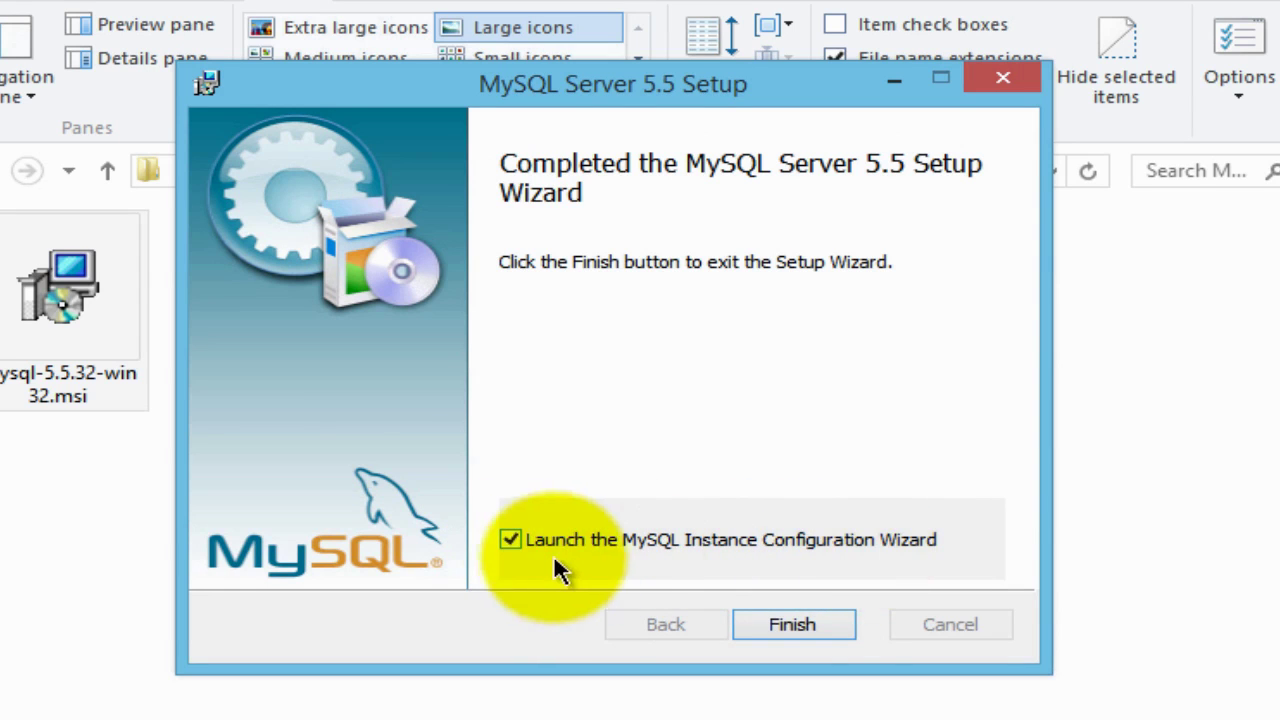
left_click(806, 628)
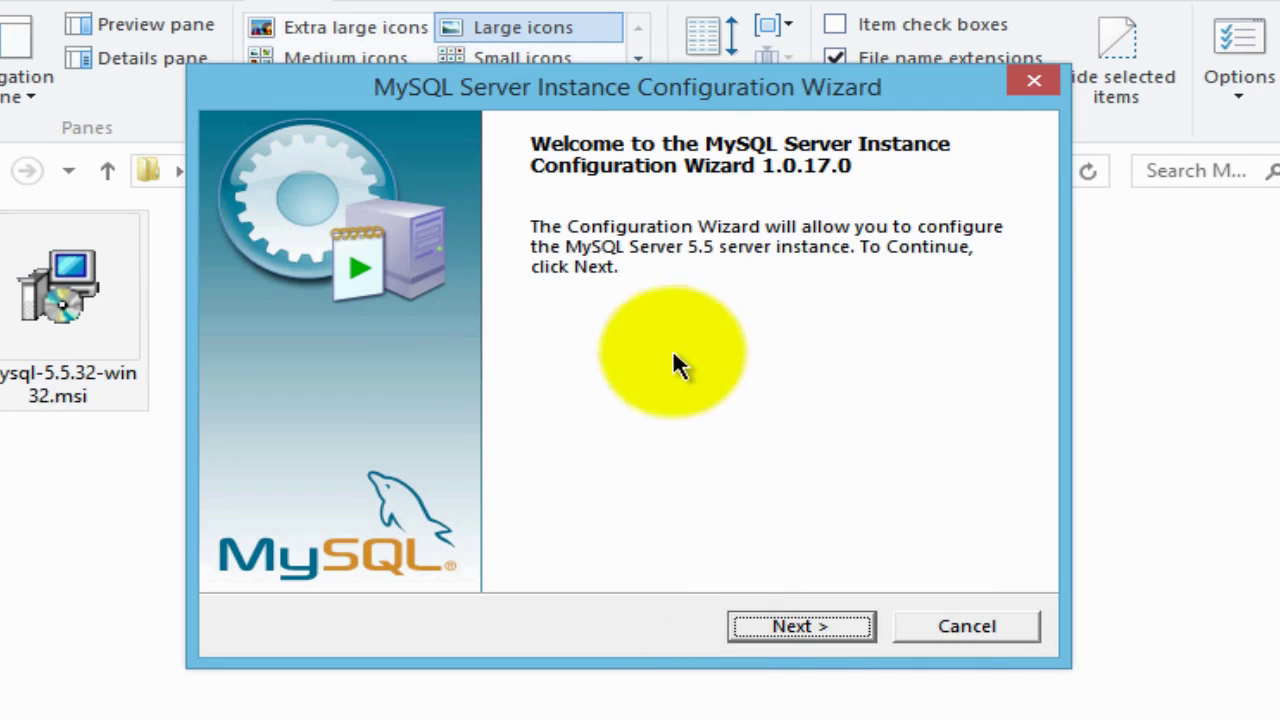
- Execute a Standard Configuration as a Windows service with security settings left unmodified, then finish
left_click(795, 628)
left_click(255, 431)
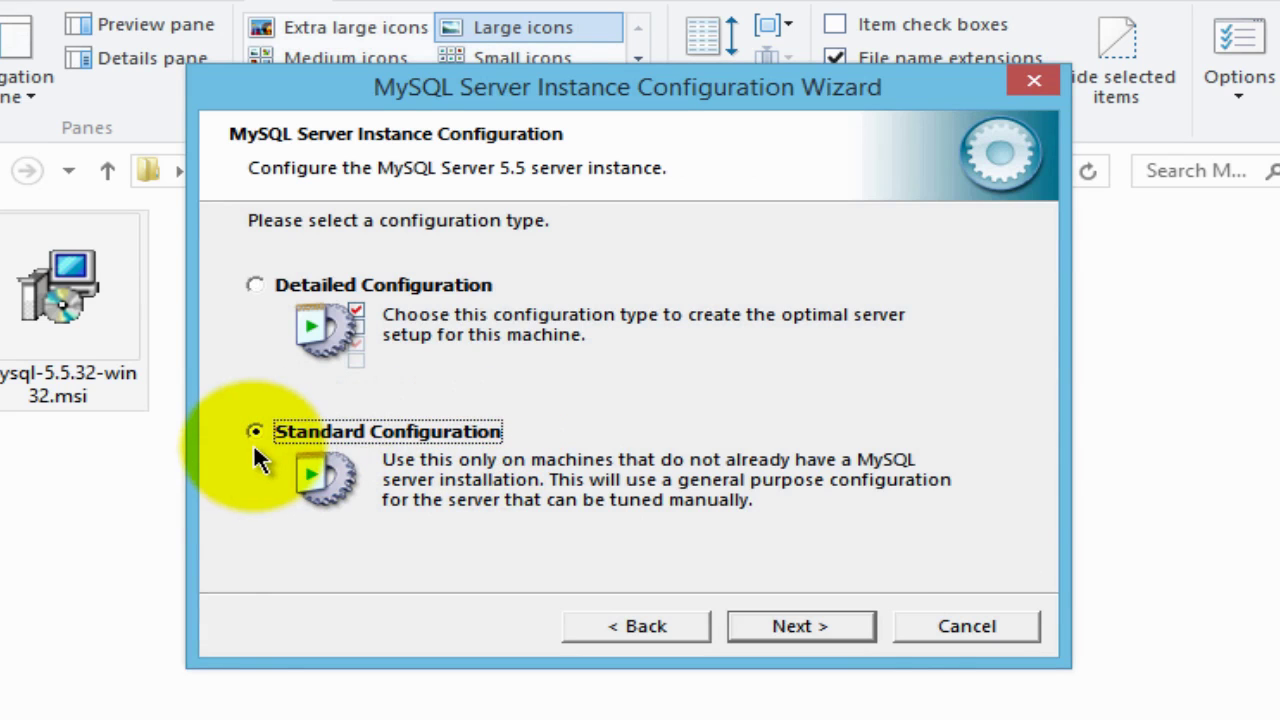
left_click(805, 628)
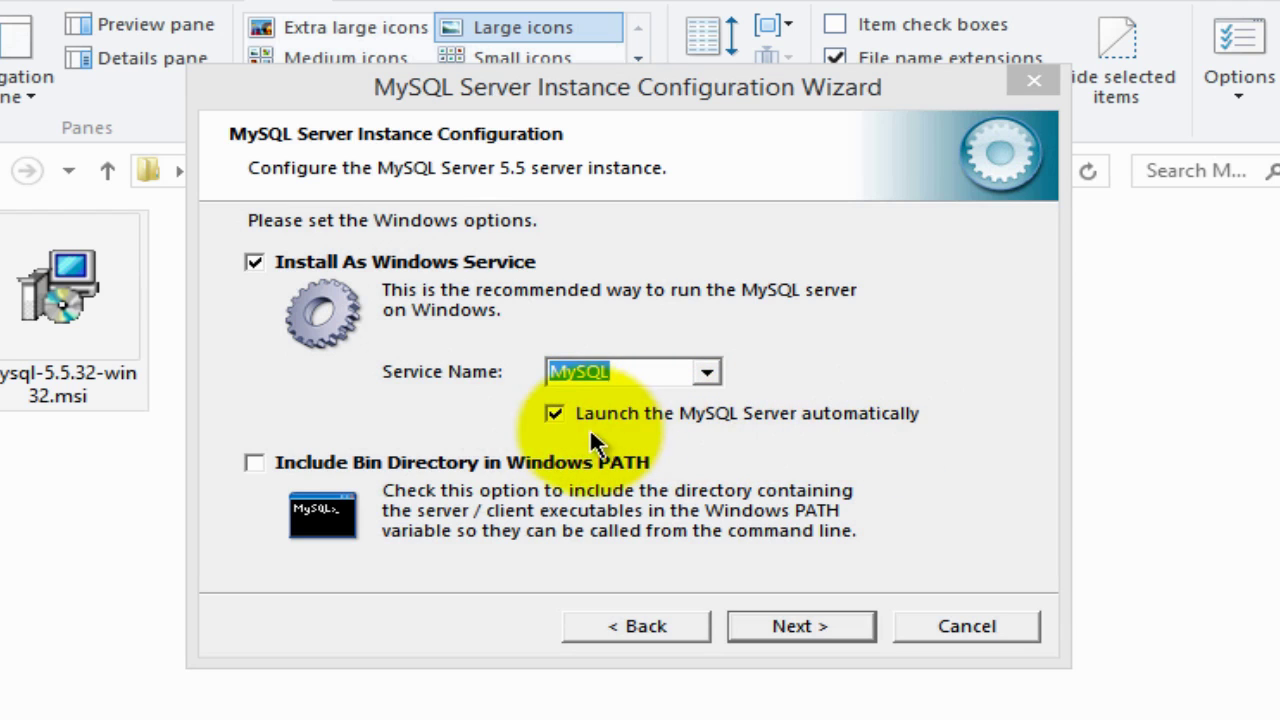
left_click(786, 628)
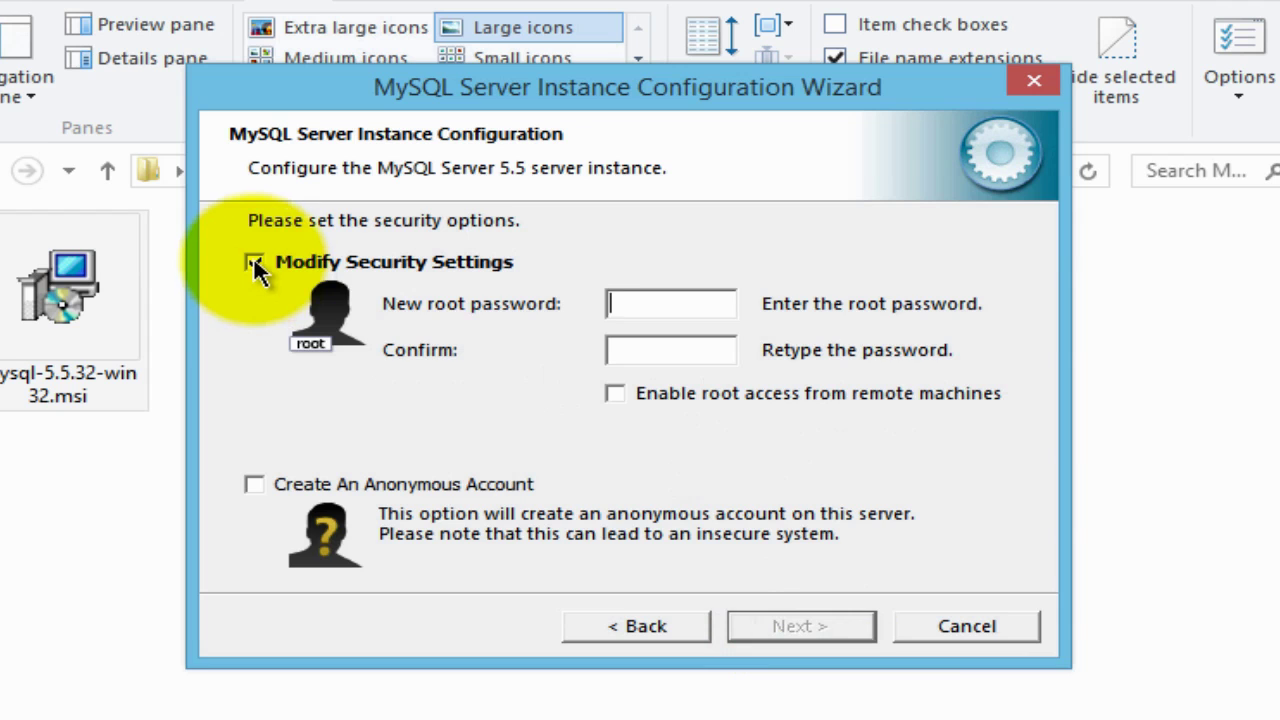
left_click(254, 261)
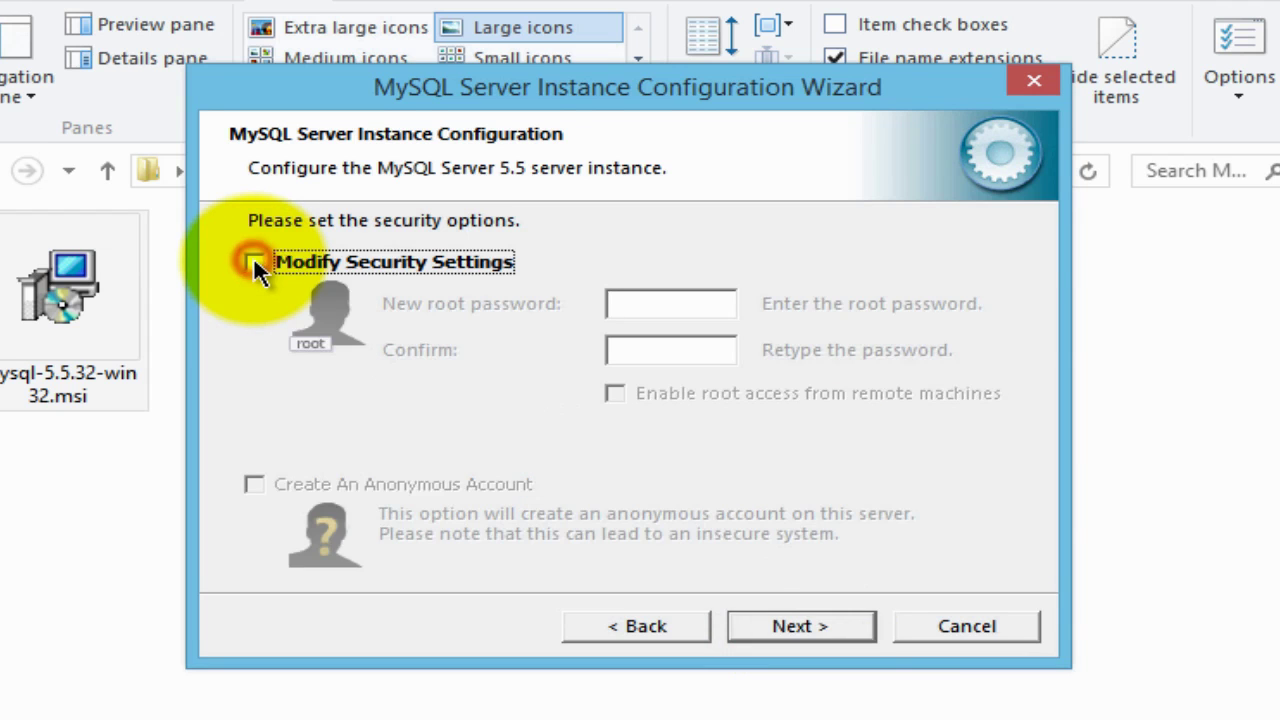
left_click(802, 624)
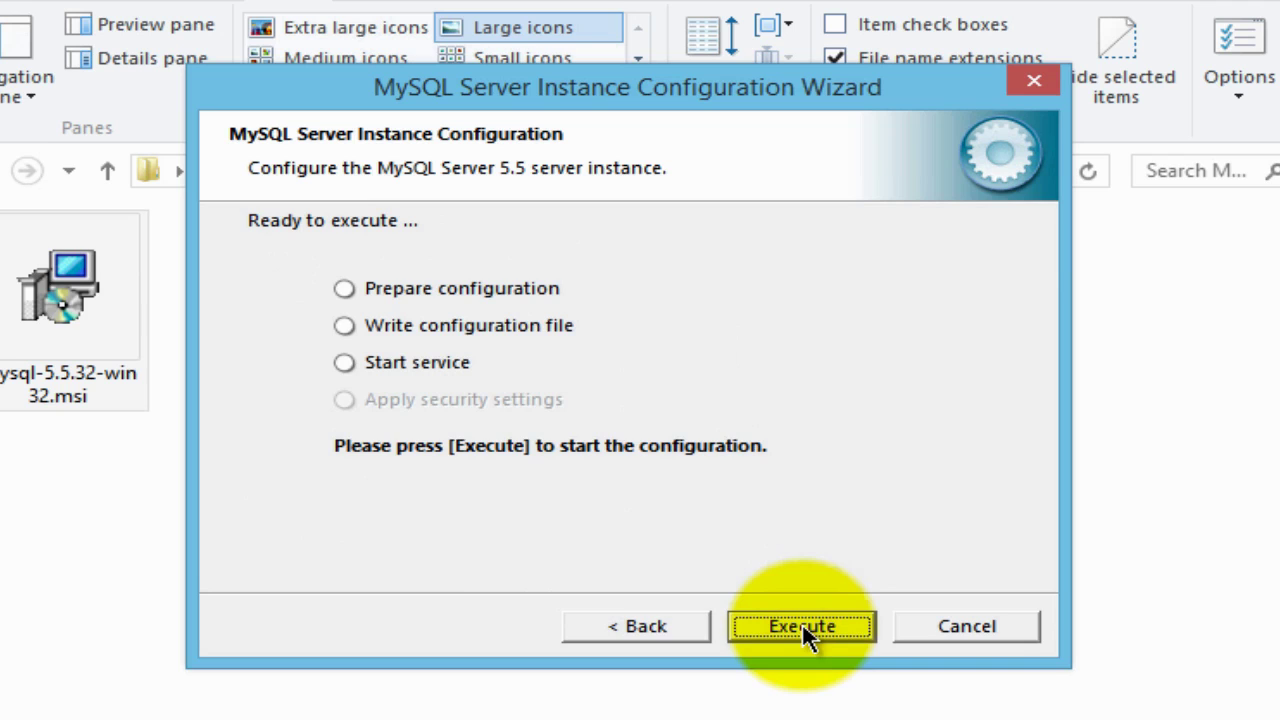
left_click(810, 627)
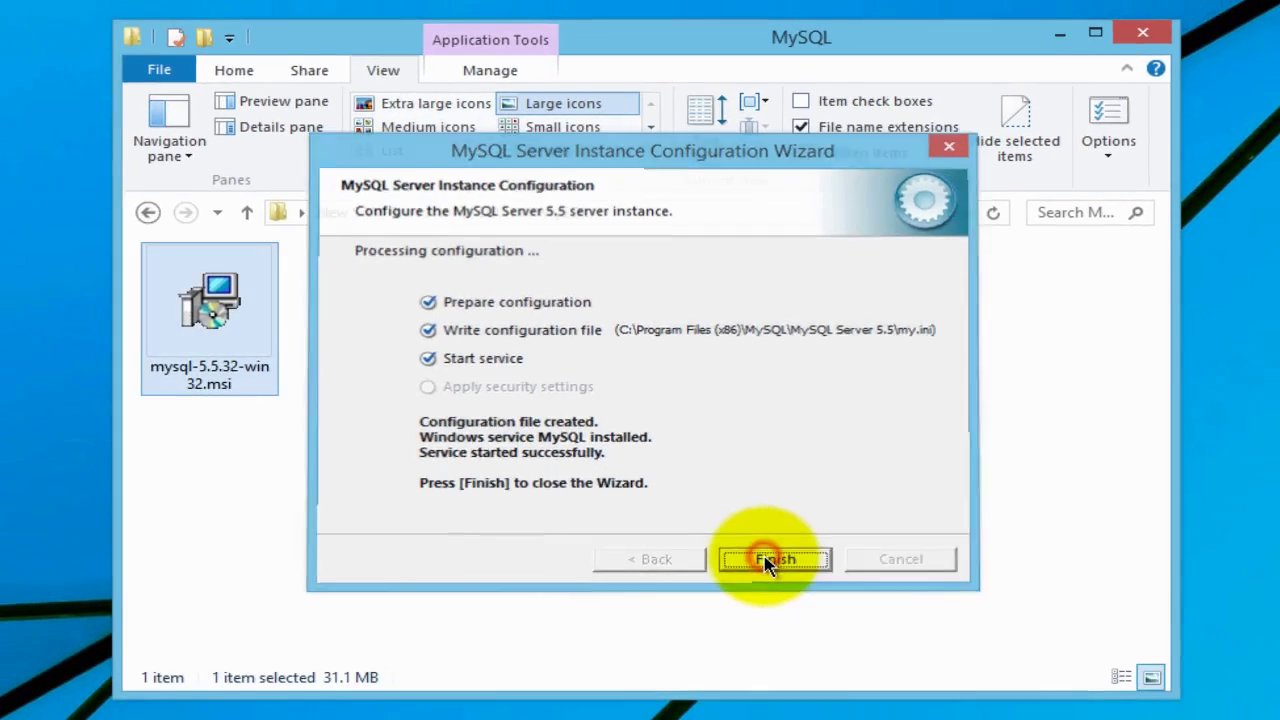
left_click(785, 597)
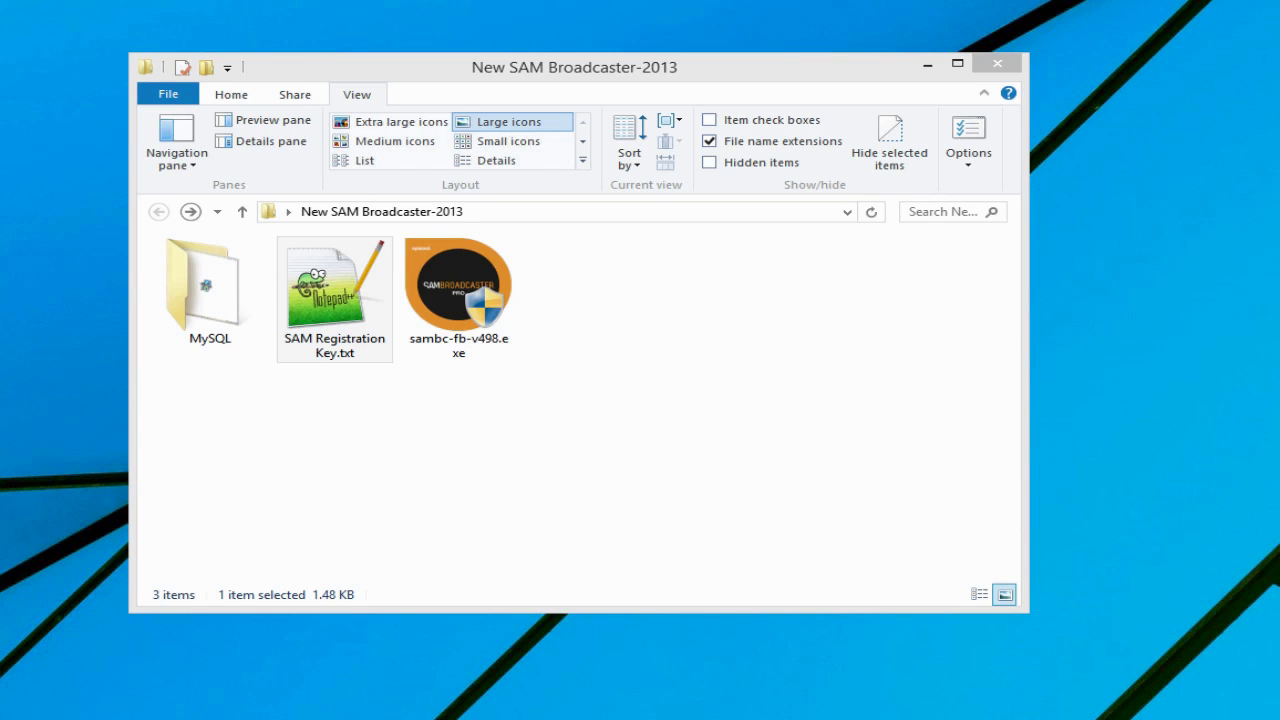
- Return to New SAM Broadcaster-2013 and launch sambc-fb-v498.exe
left_click(1152, 551)
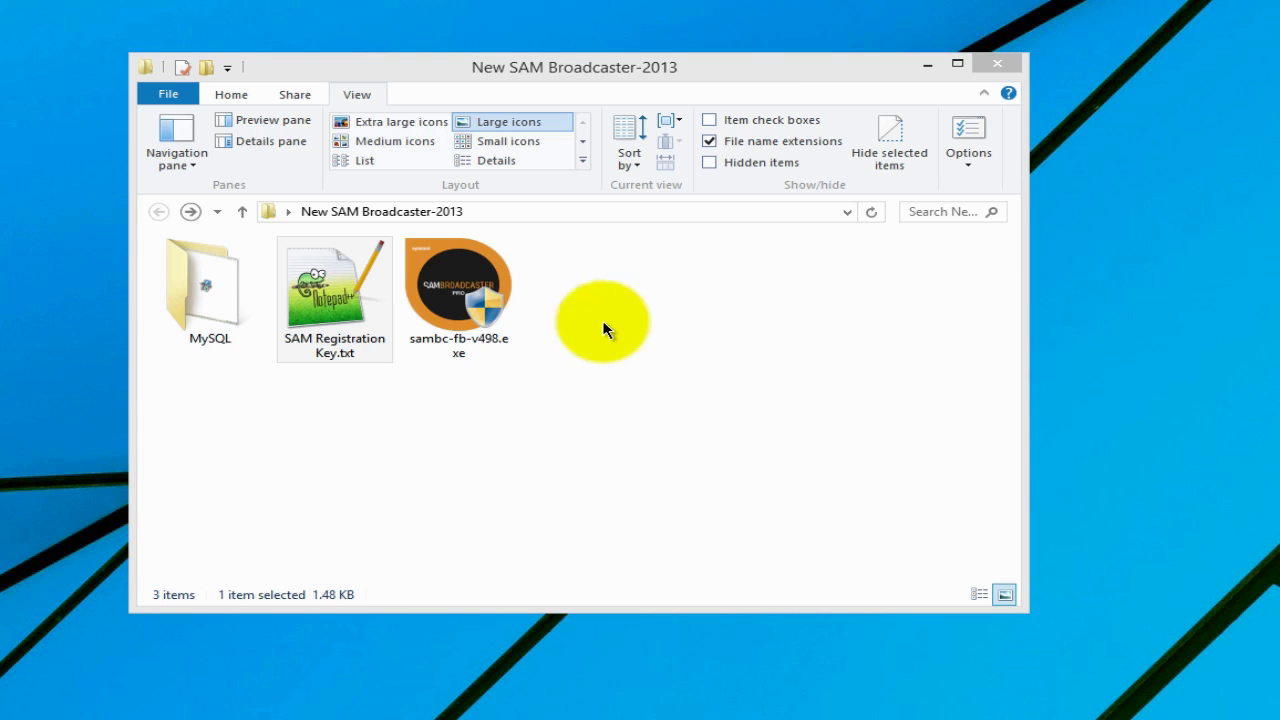
double_click(470, 296)
- Reposition the SAM Broadcaster v4 Setup wizard and accept the license agreement
left_click(476, 249)
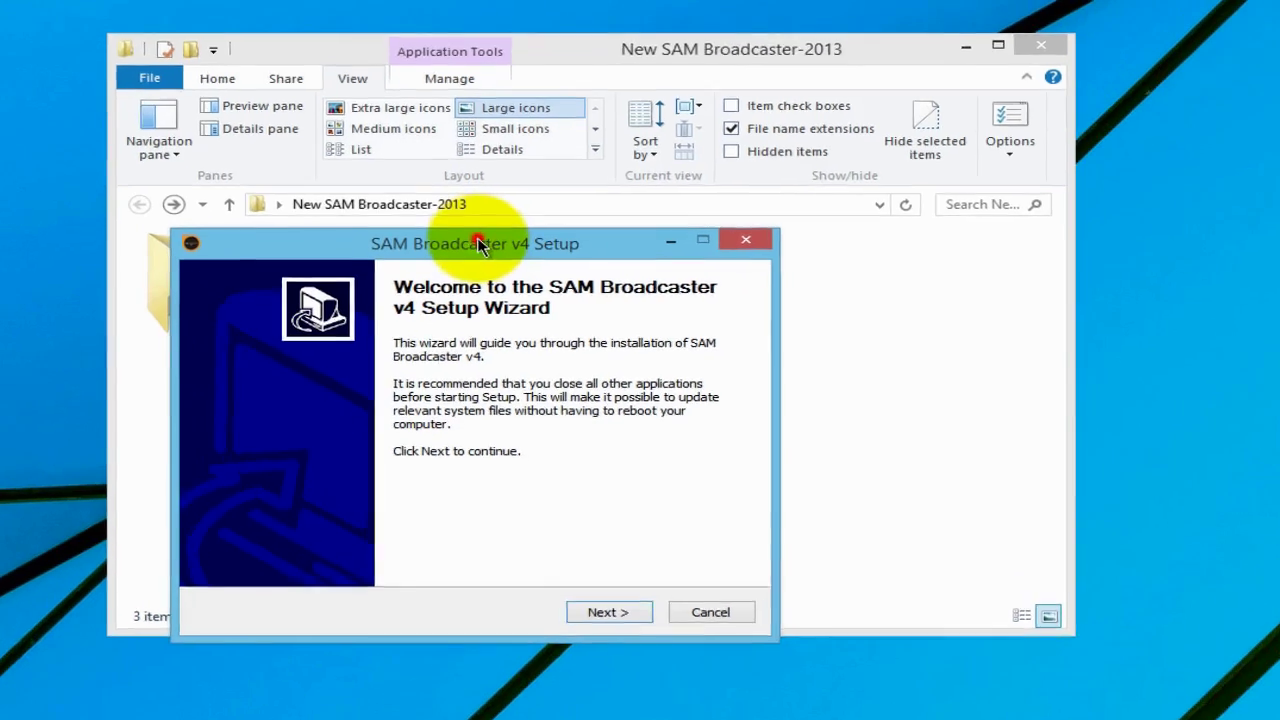
left_click_drag(478, 245, 538, 164)
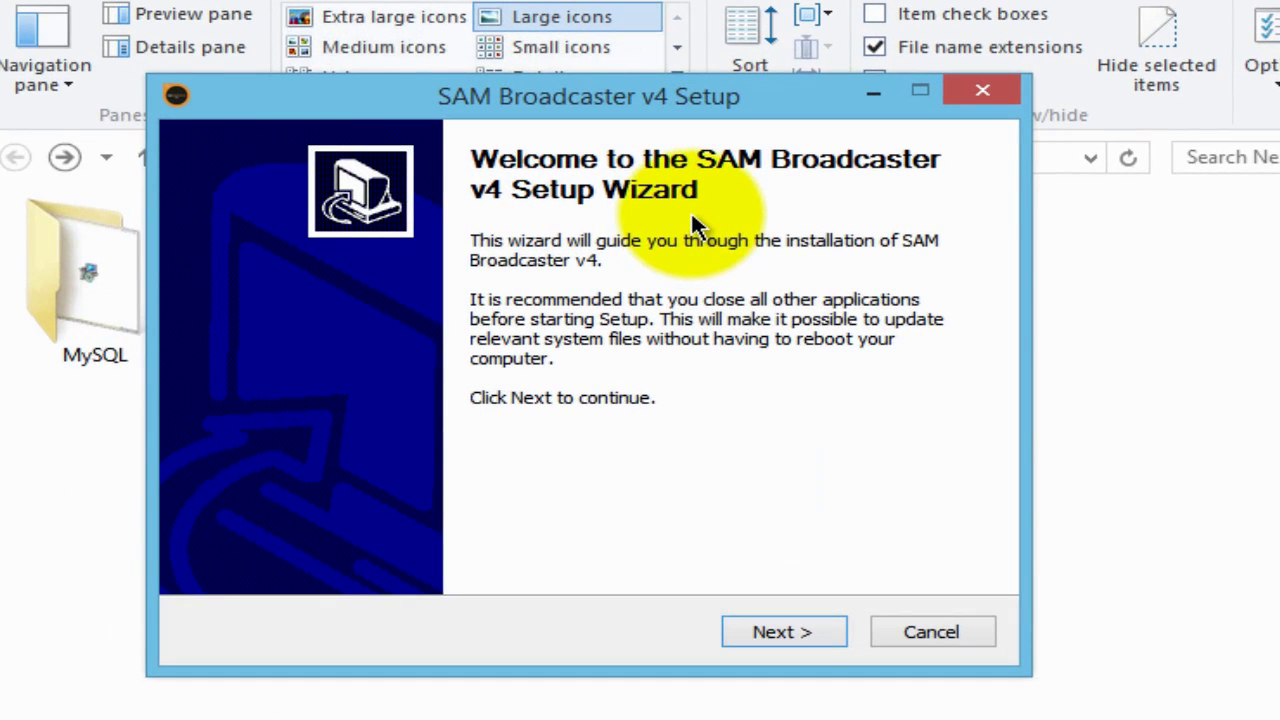
left_click(802, 630)
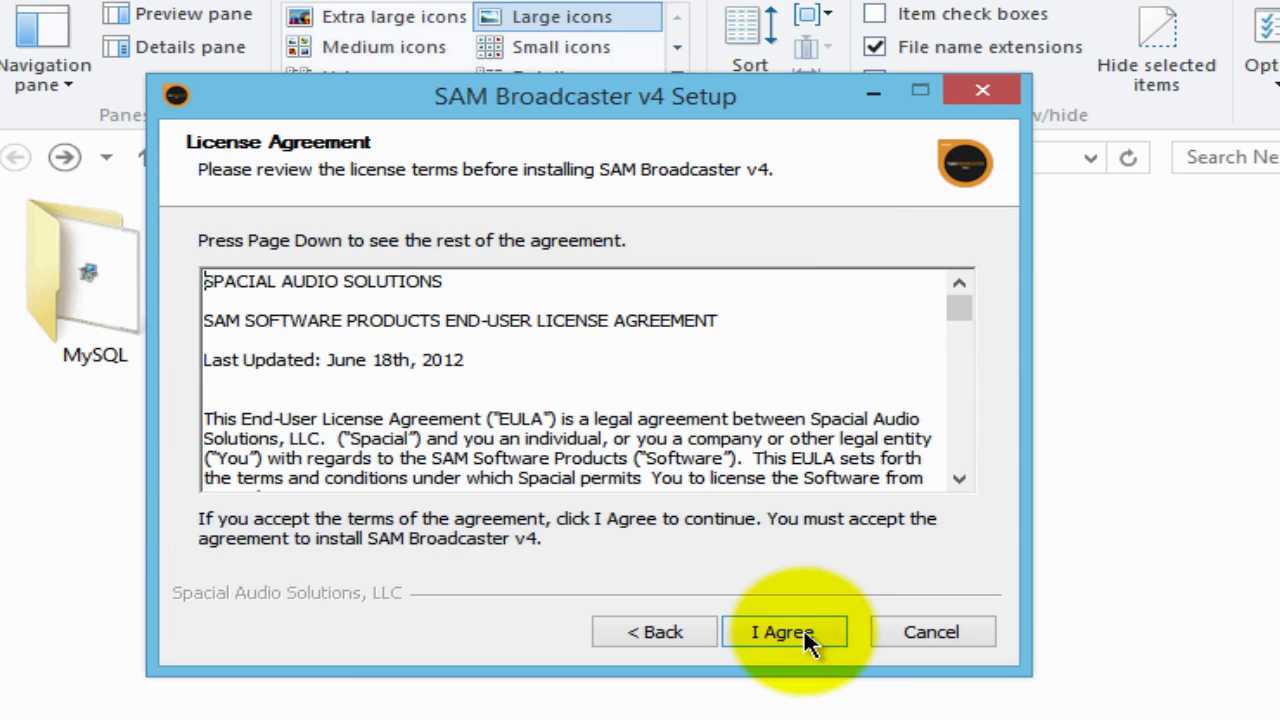
left_click(803, 628)
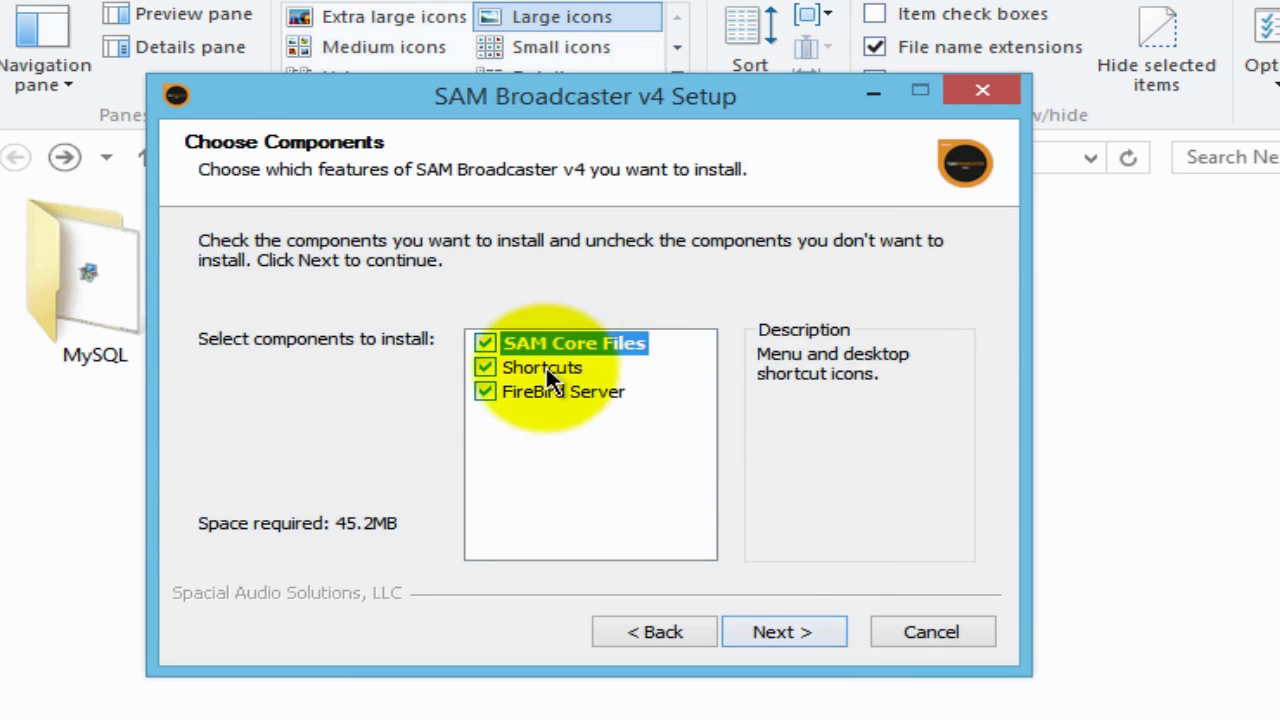
- Install without FireBird Server into the default SAMBC folder, skipping the readme
left_click(487, 390)
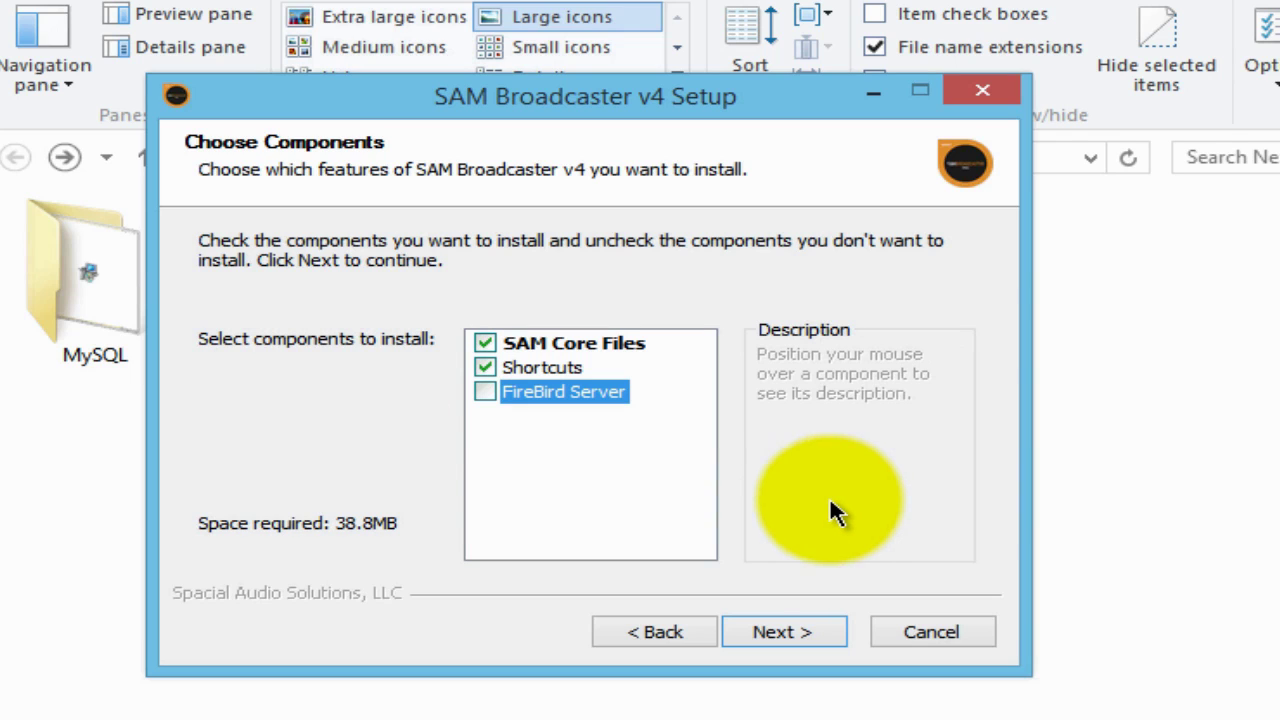
mouse_move(625, 415)
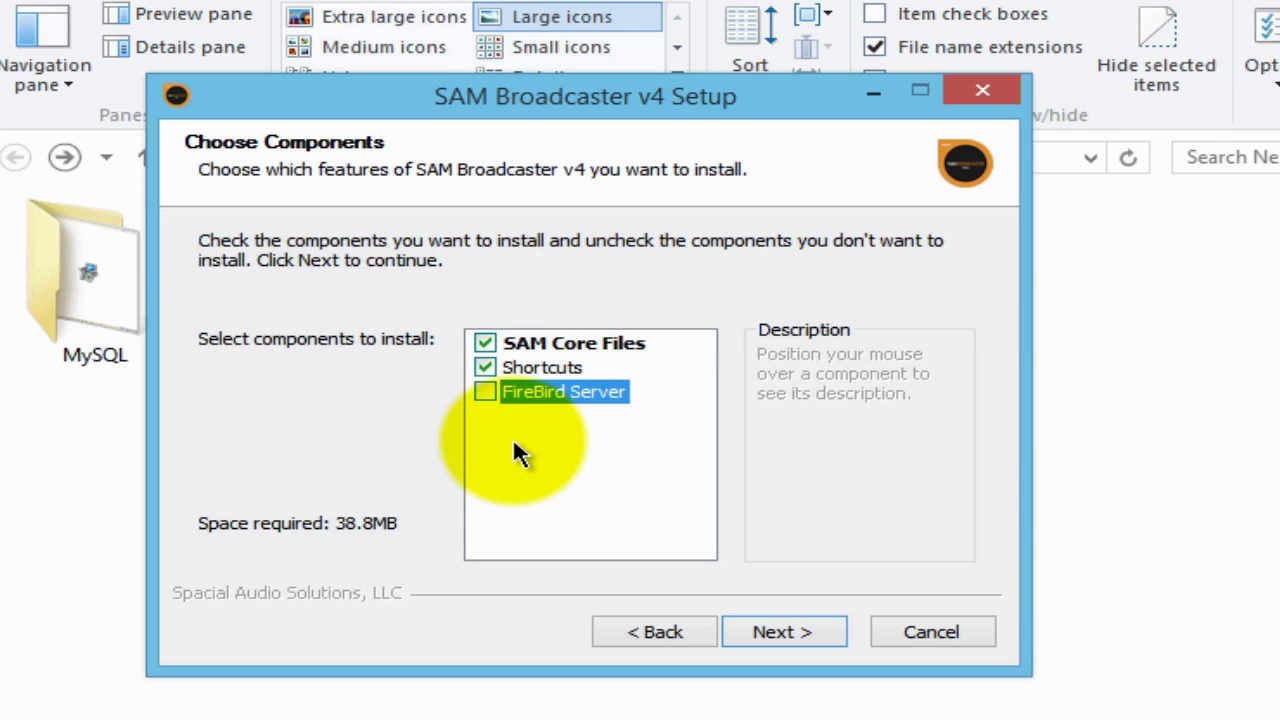
left_click(783, 632)
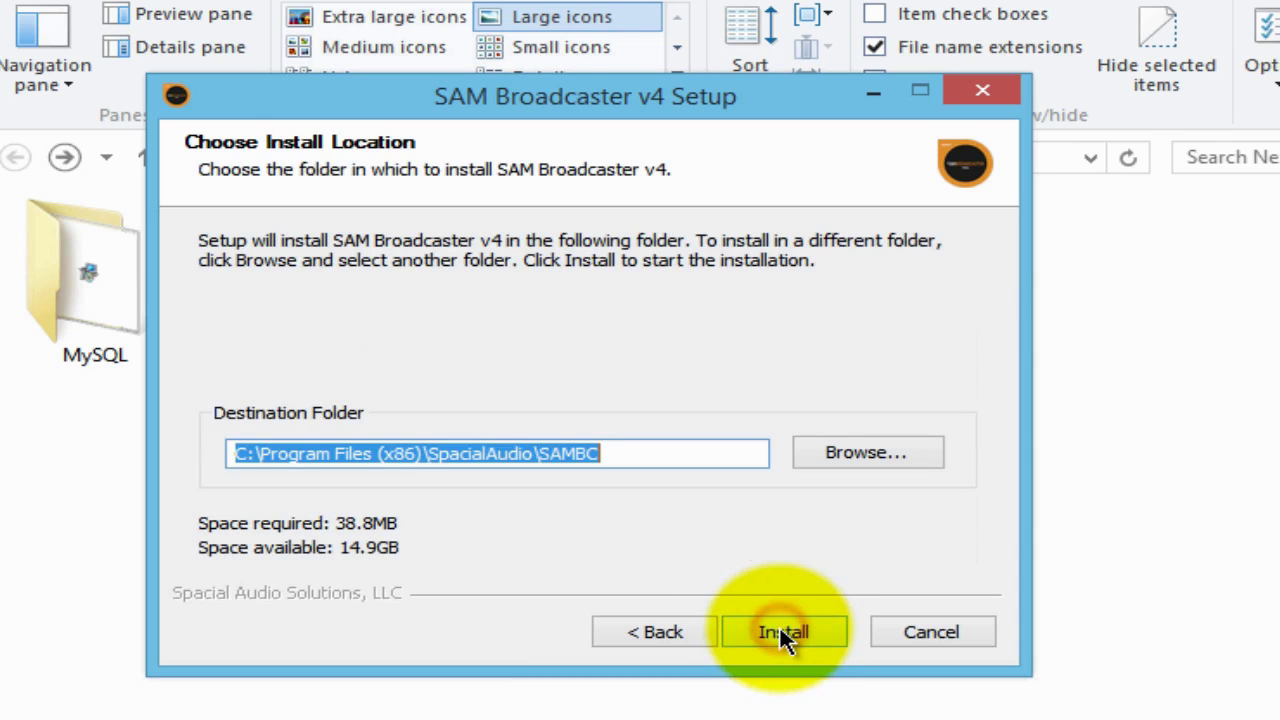
left_click(780, 630)
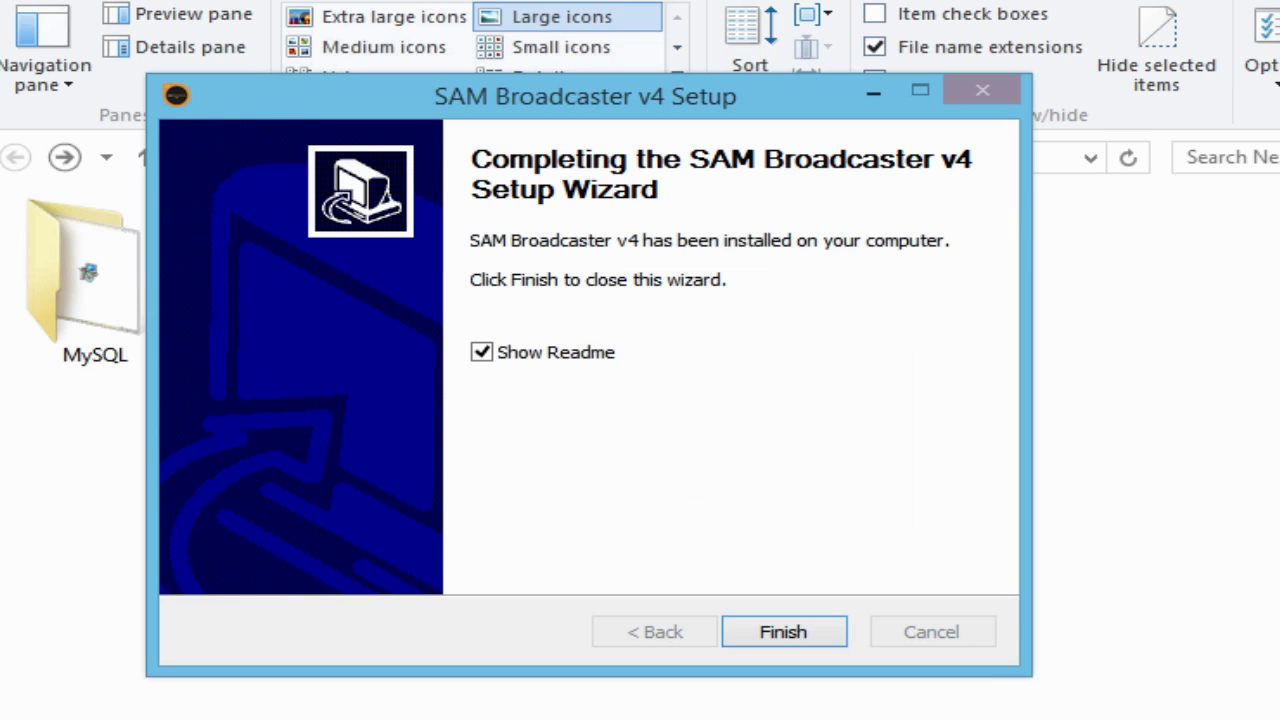
left_click(481, 352)
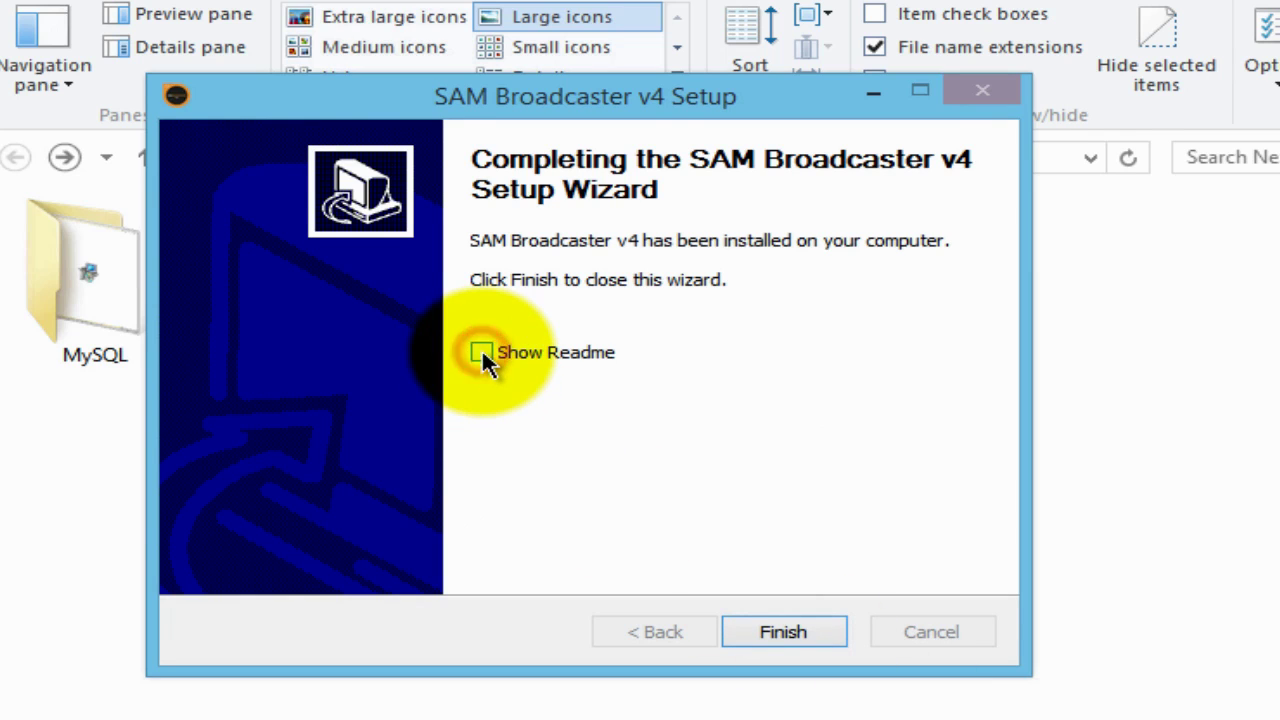
left_click(793, 632)
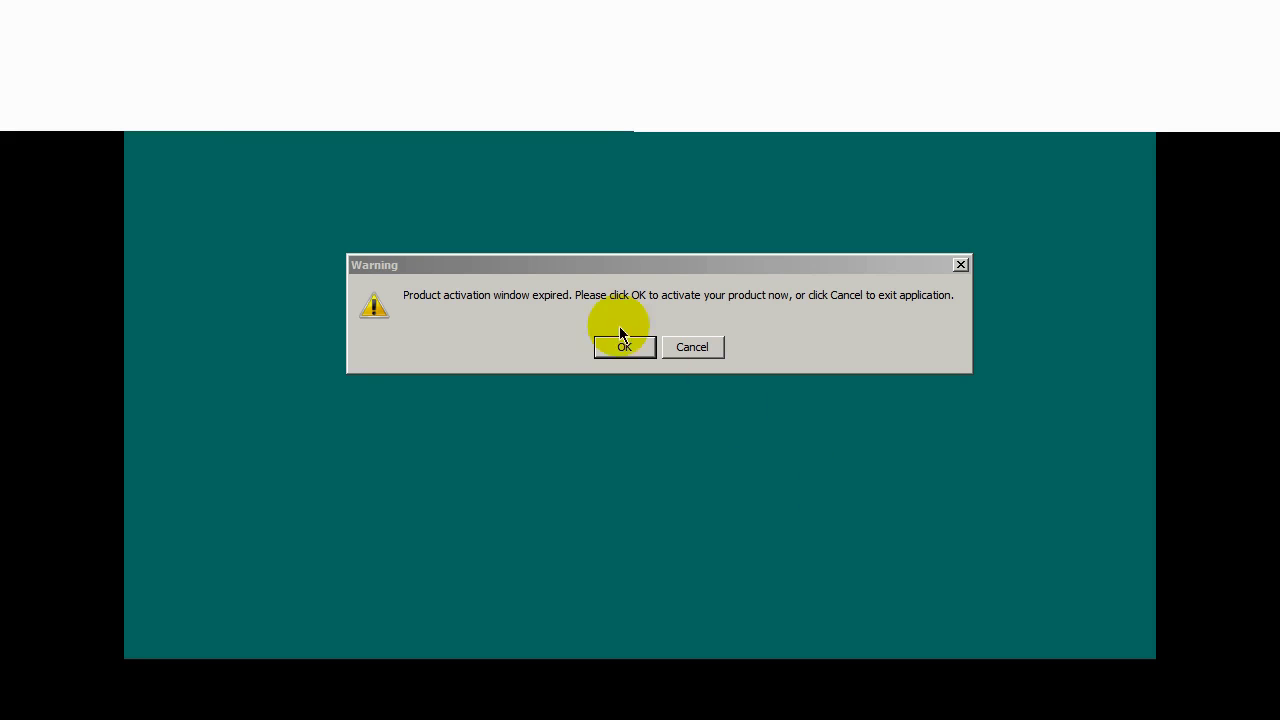
- Choose to activate now, paste the registration key, and activate SAM Broadcaster PRO online
left_click(572, 260)
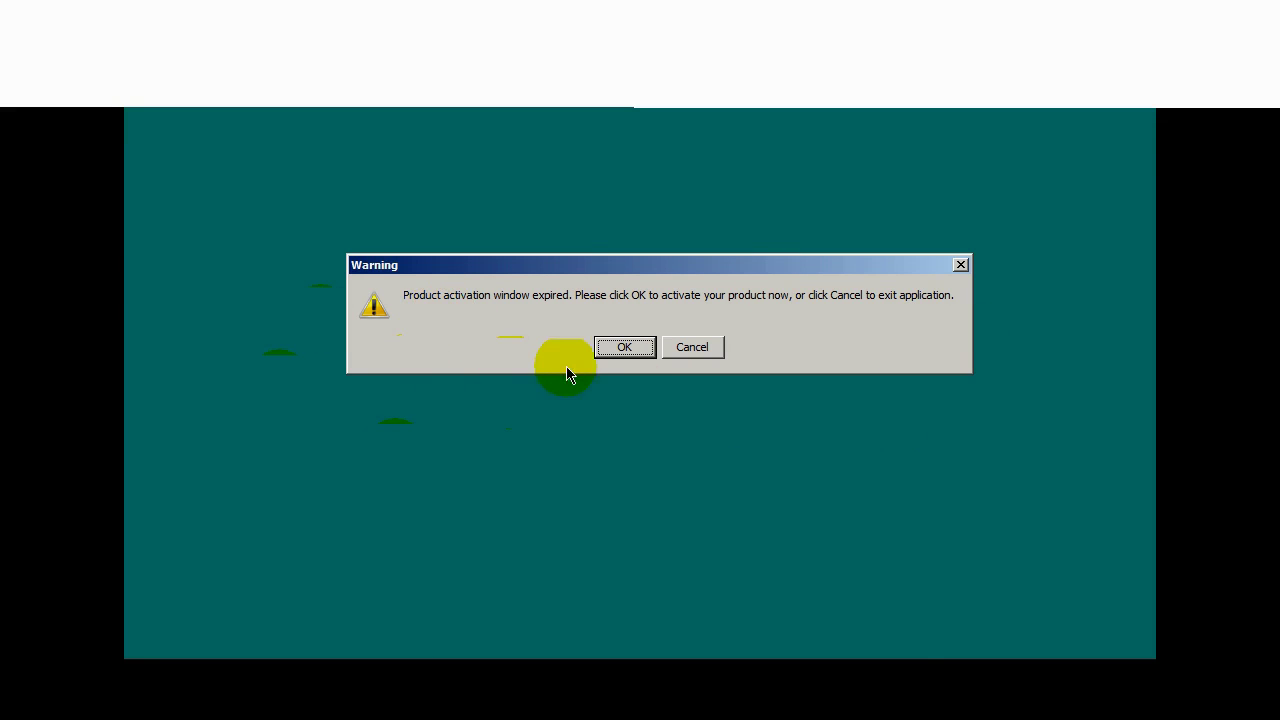
left_click(620, 350)
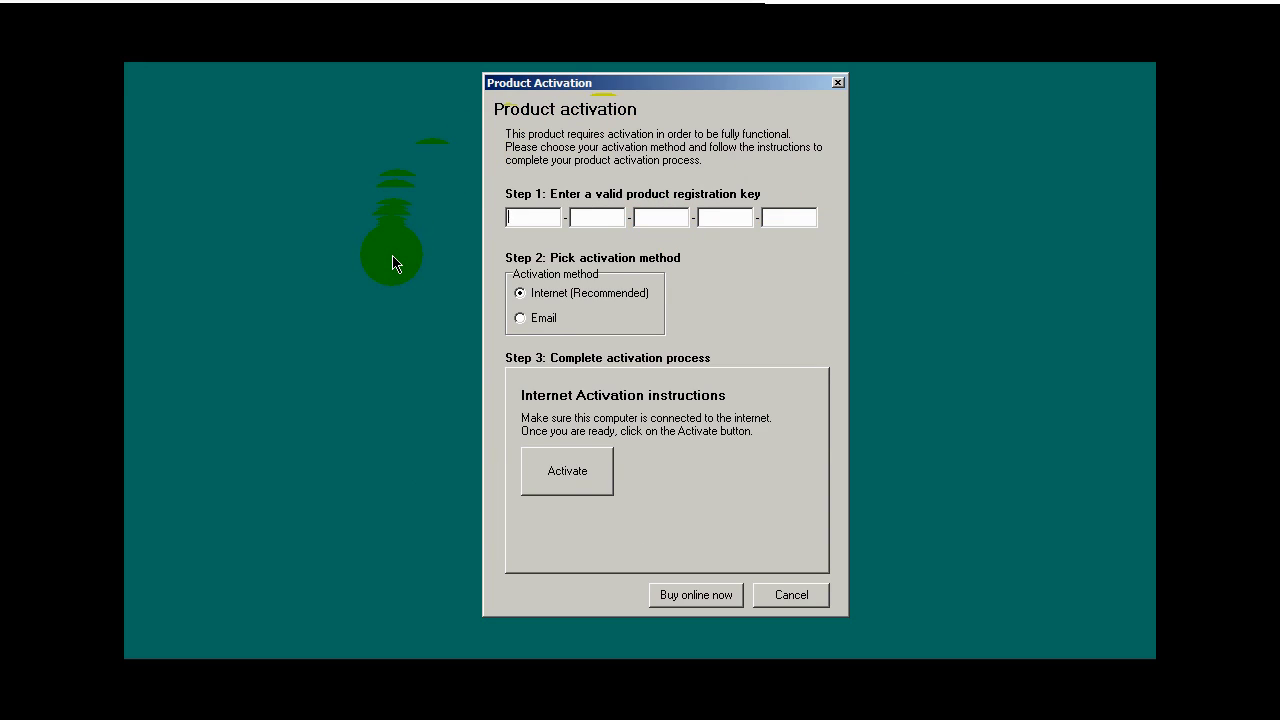
right_click(527, 226)
left_click(557, 290)
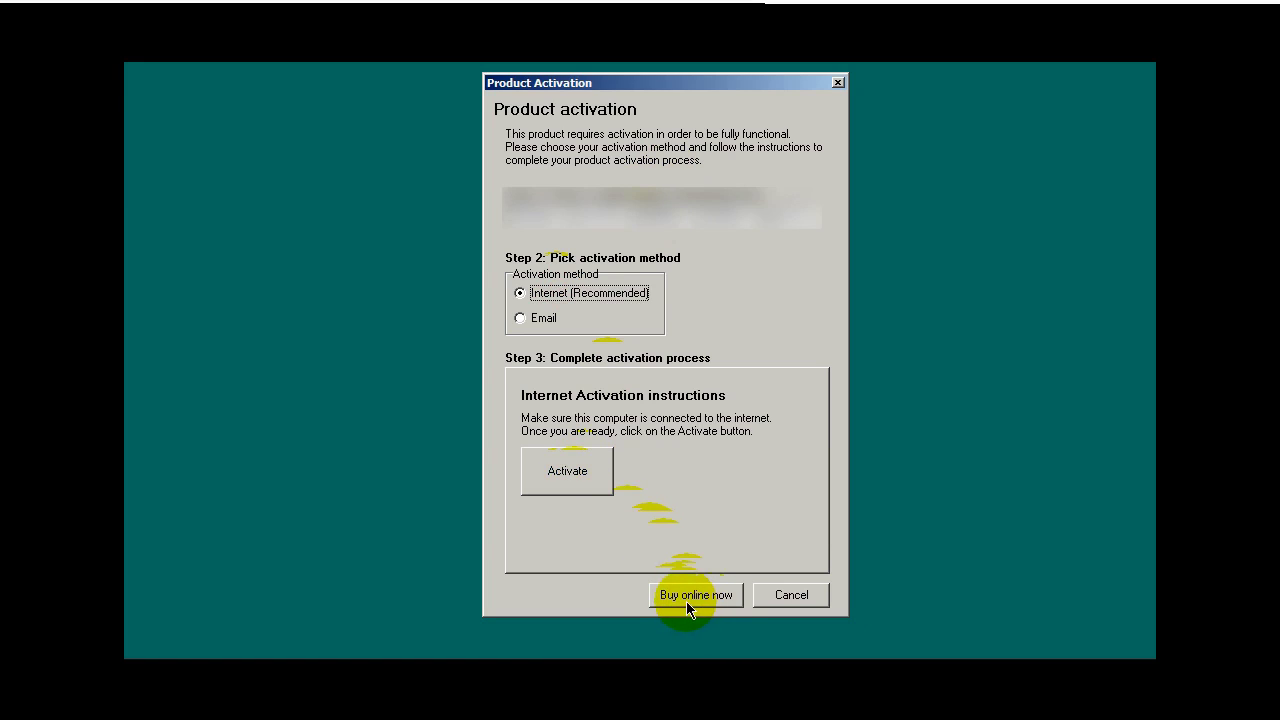
left_click(584, 472)
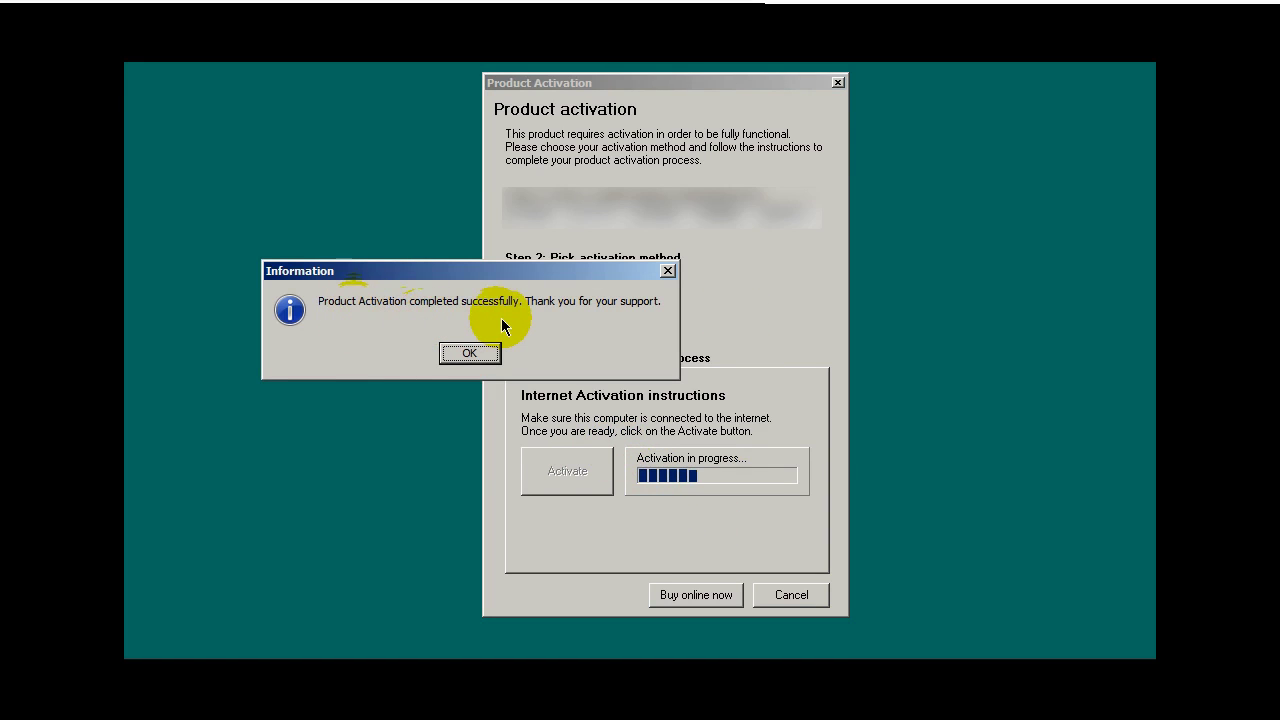
left_click(466, 354)
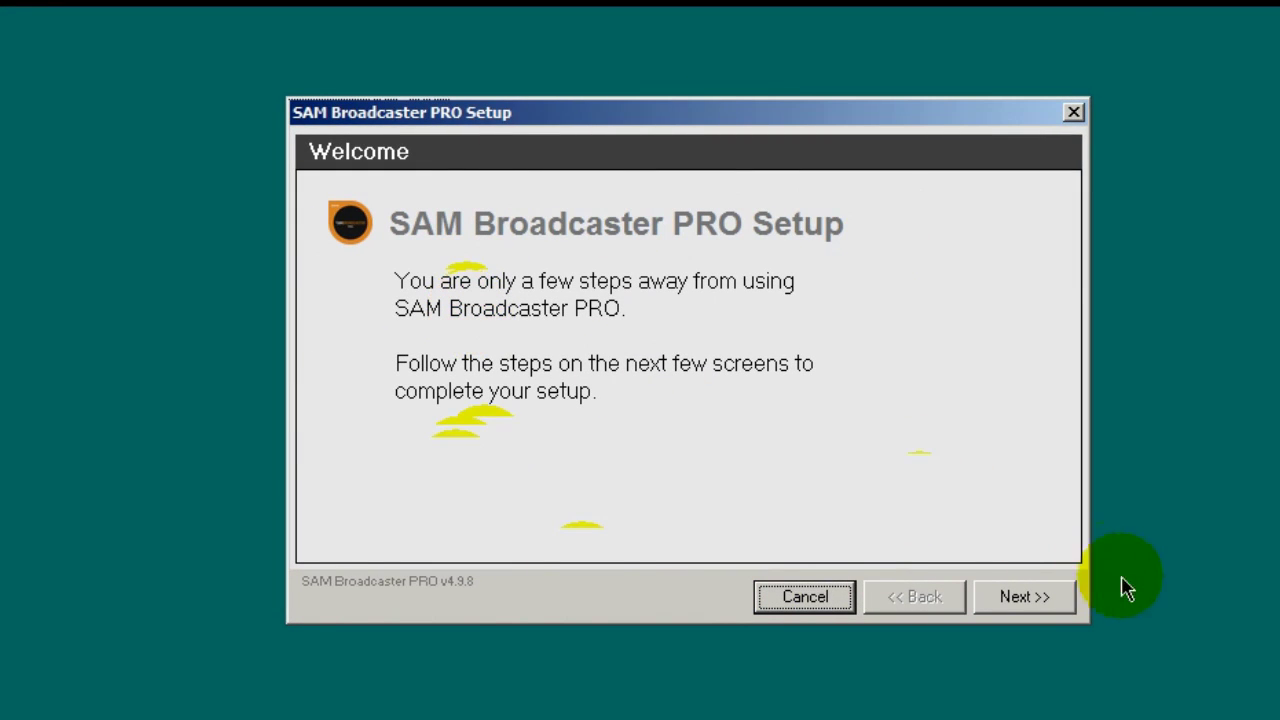
- Select MySQL as the database system and accept the default connection settings
left_click(1015, 603)
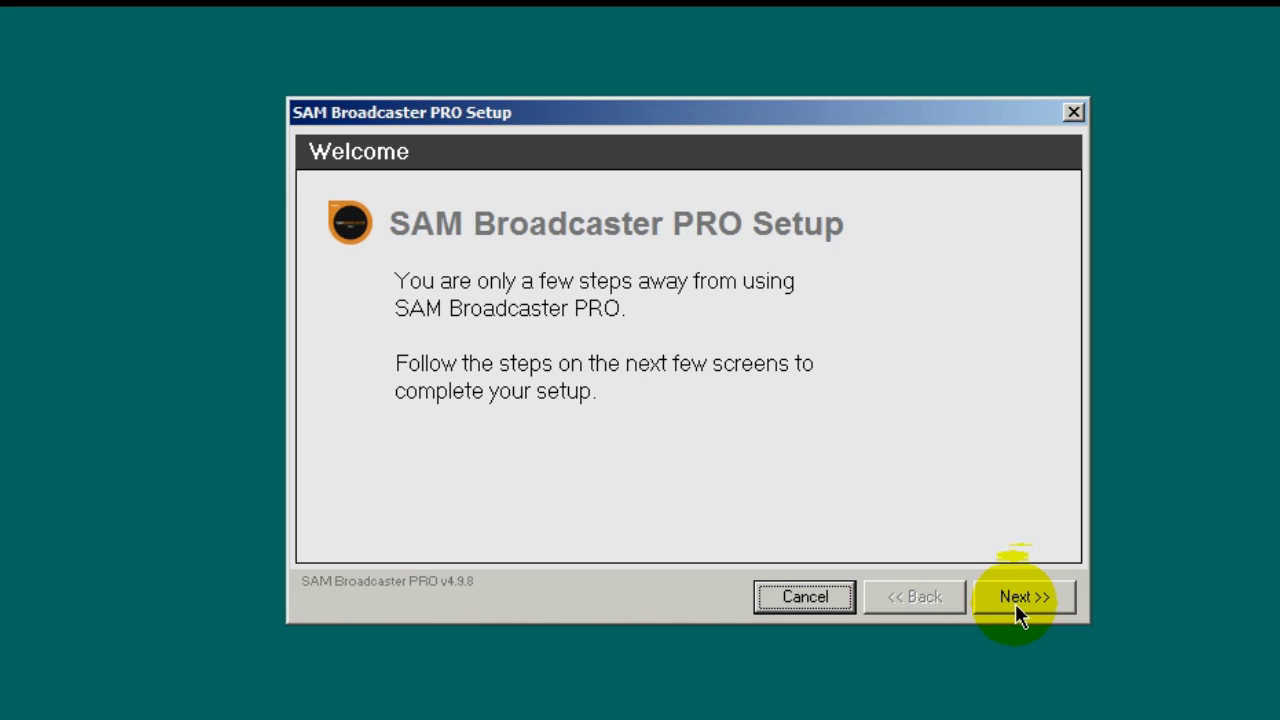
left_click(1015, 601)
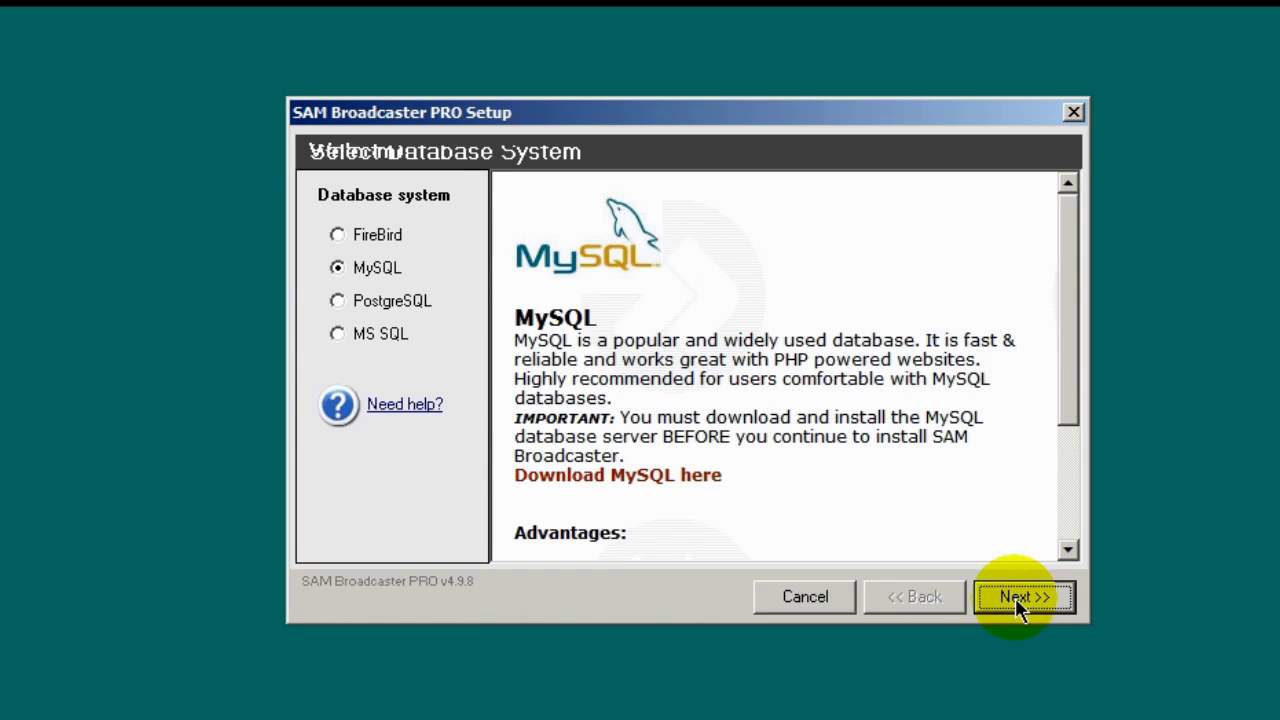
left_click(376, 274)
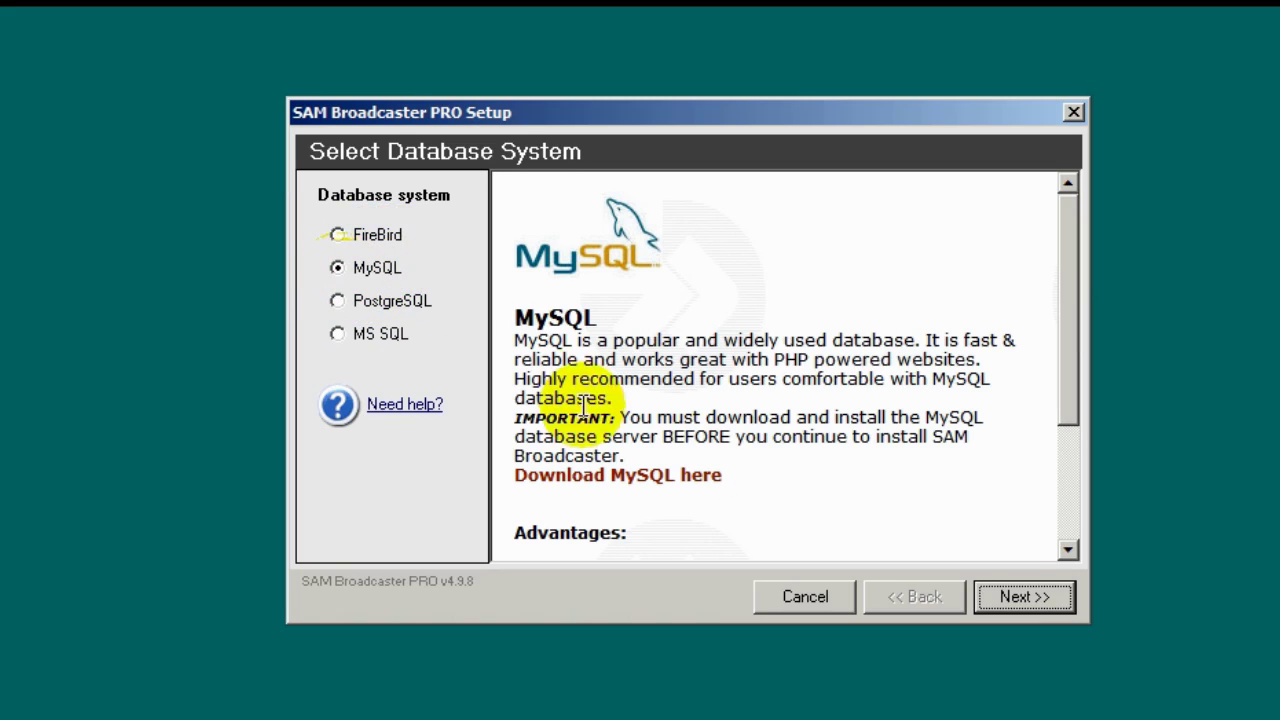
left_click(1010, 596)
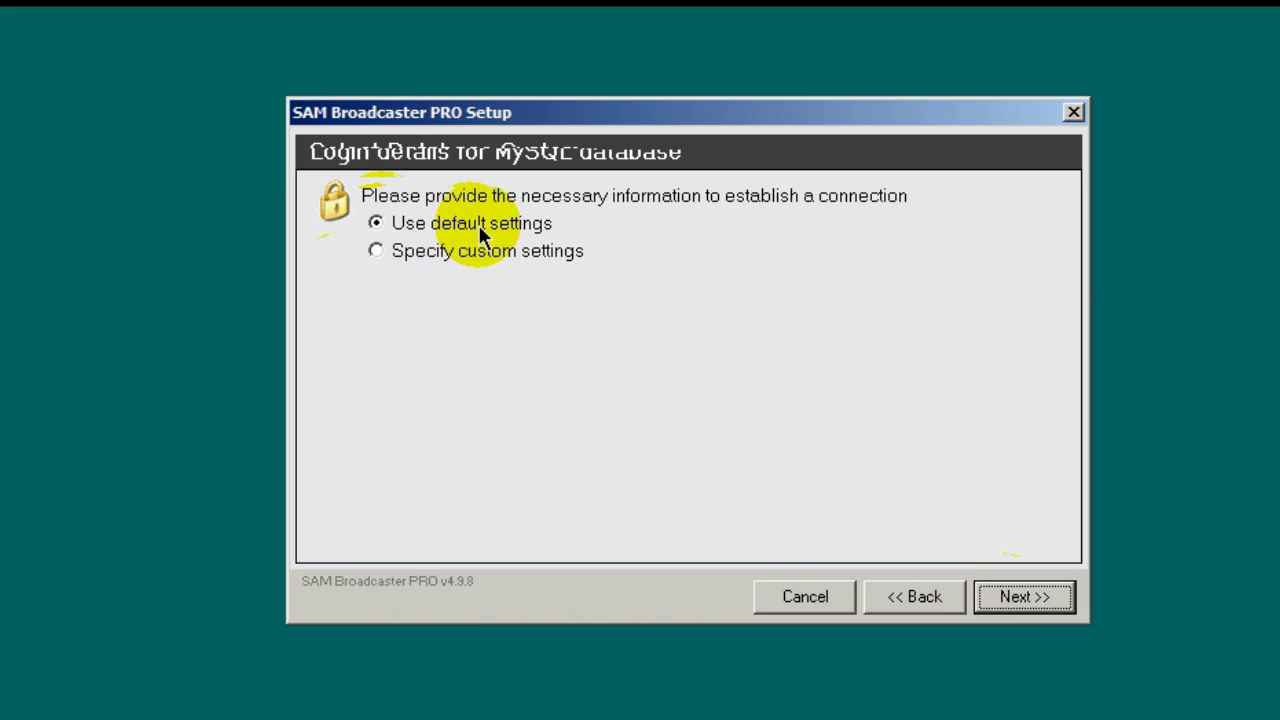
left_click(1036, 596)
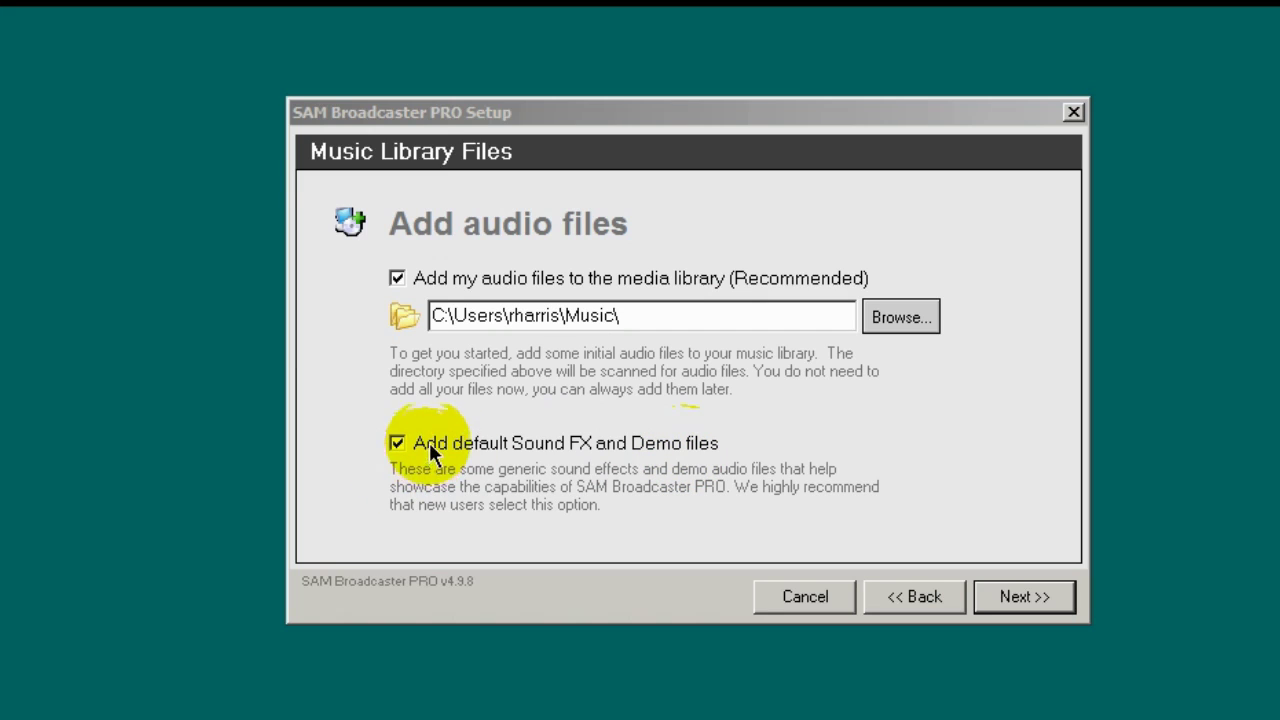
- Accept the default music library, demo files and playback/recording devices, and finish setup
left_click(1021, 597)
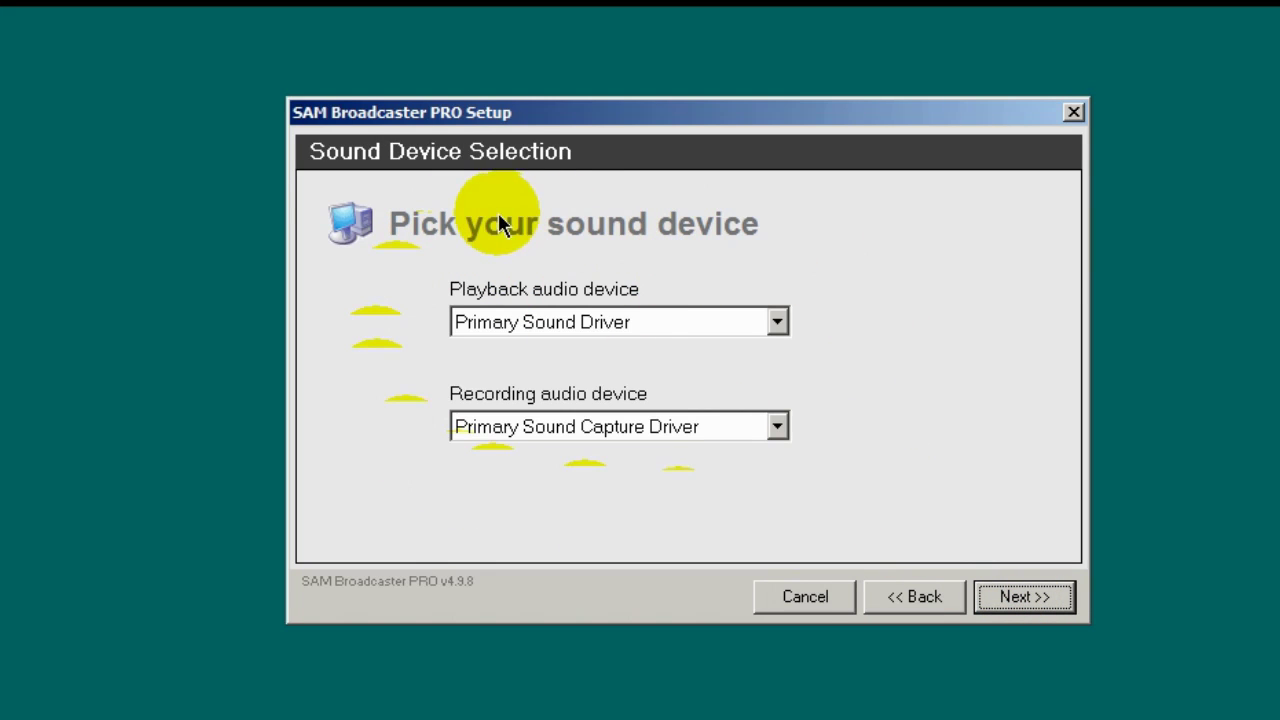
left_click(1015, 597)
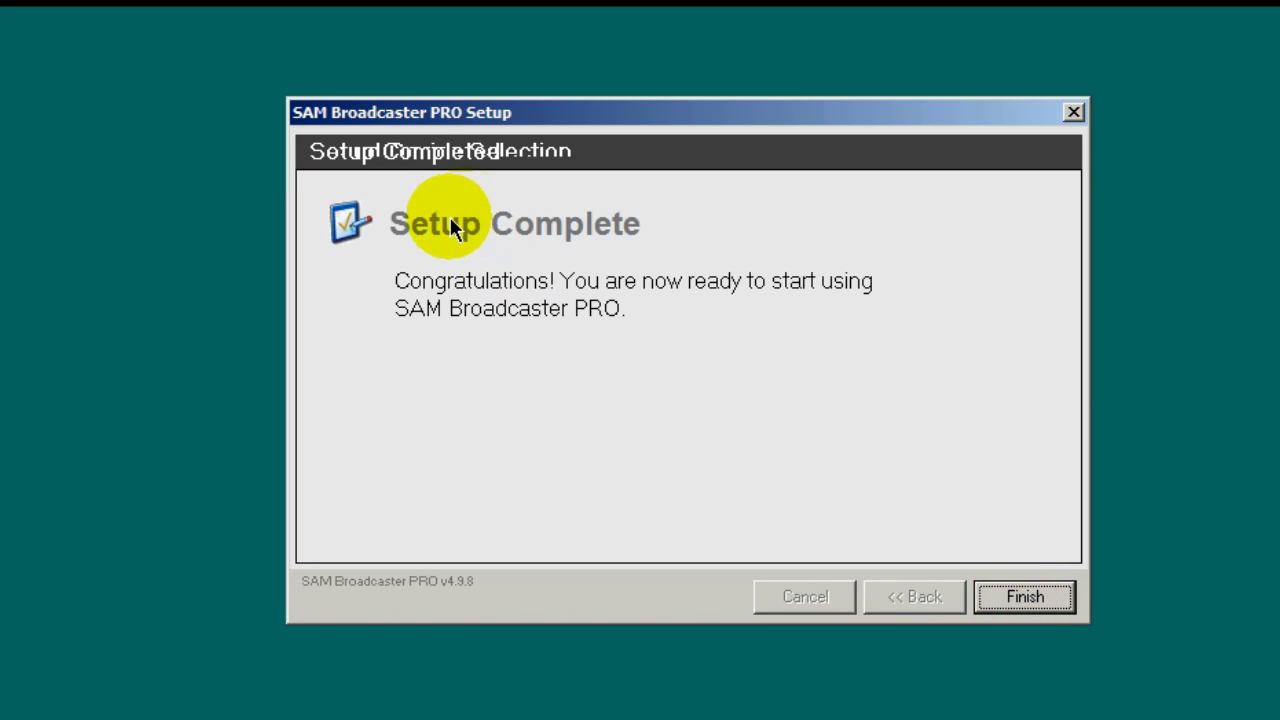
left_click(1025, 597)
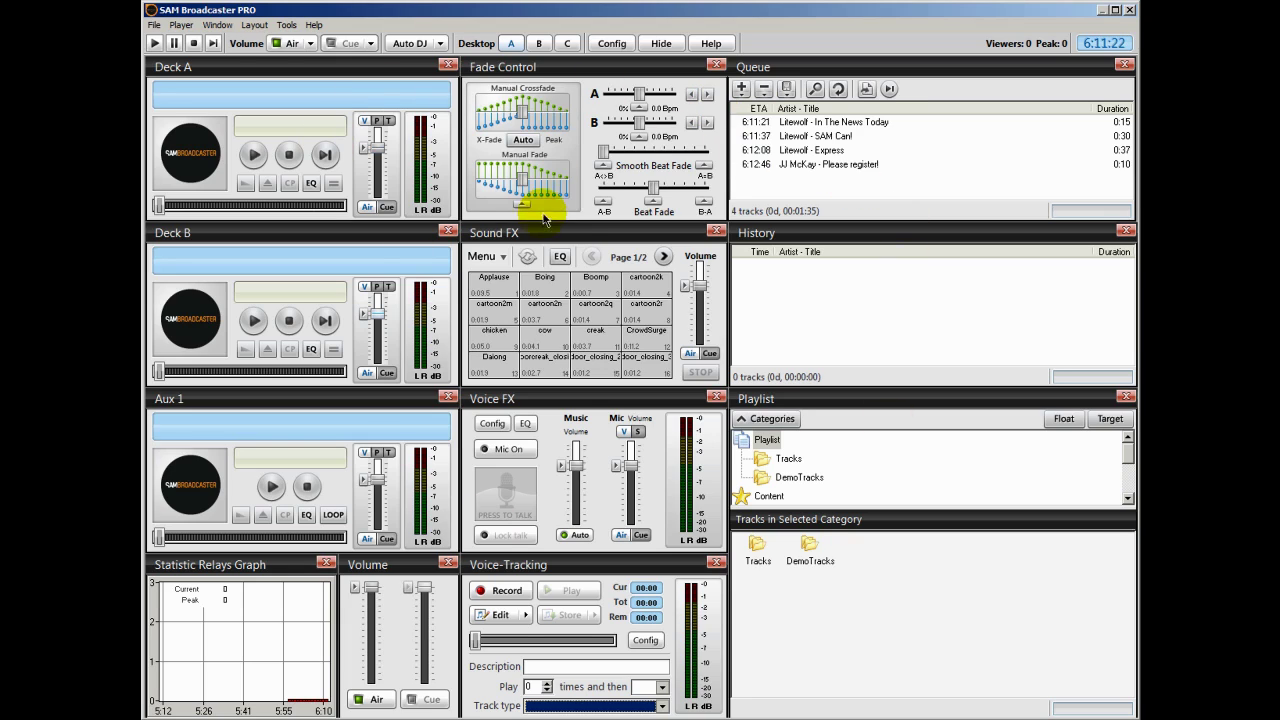
- Preview the Desktop C and B layouts, ending back on Desktop A
left_click(565, 44)
left_click(564, 44)
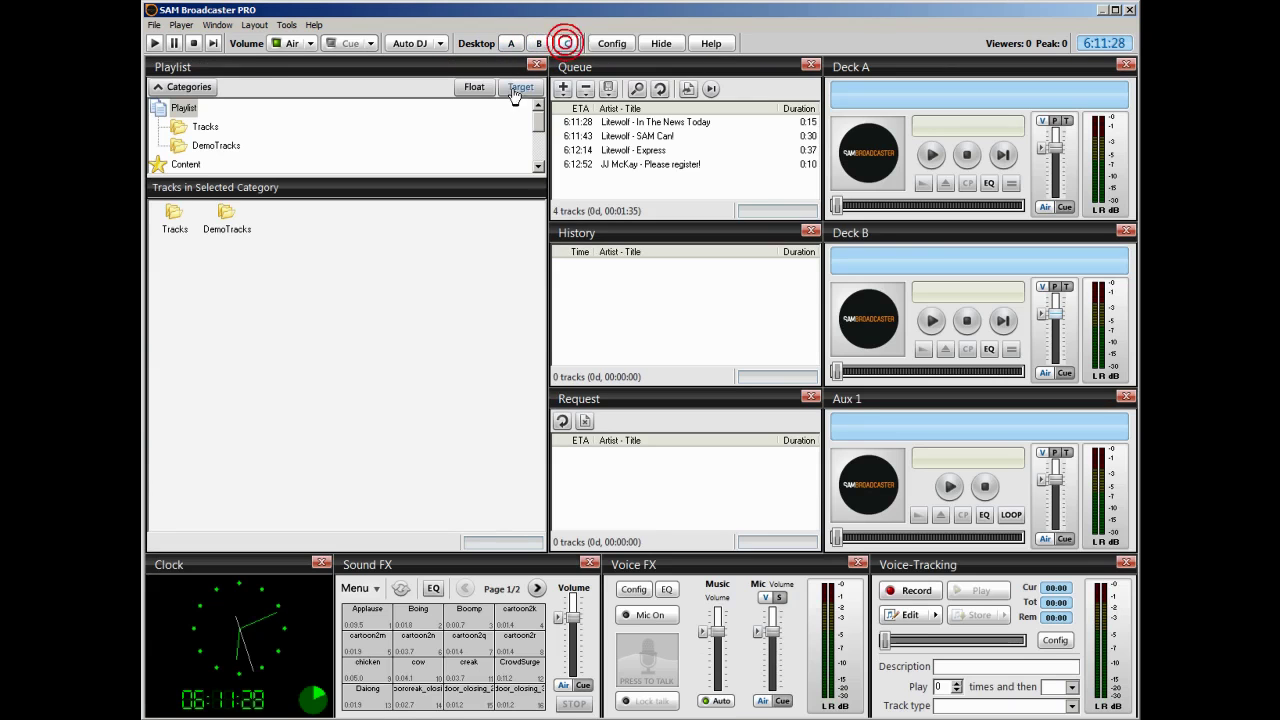
left_click(516, 45)
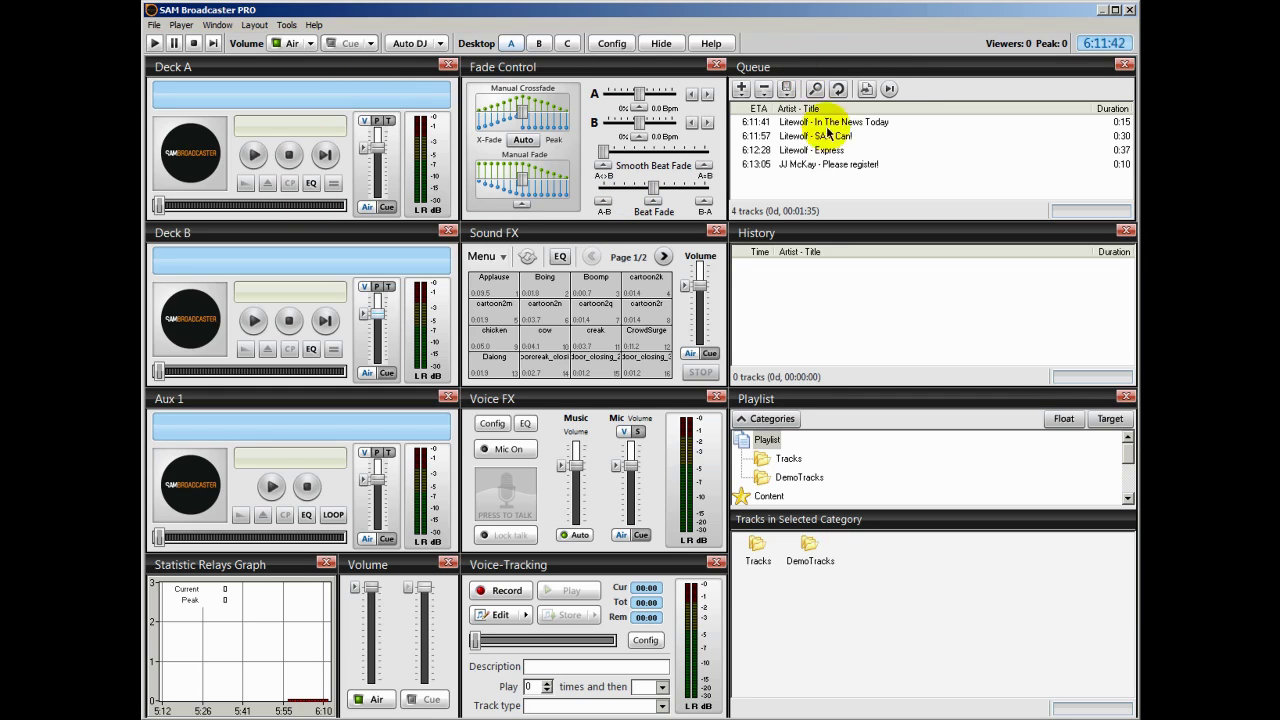
- Float the Queue panel and dock it back, then open the Config settings
left_click_drag(870, 75, 876, 107)
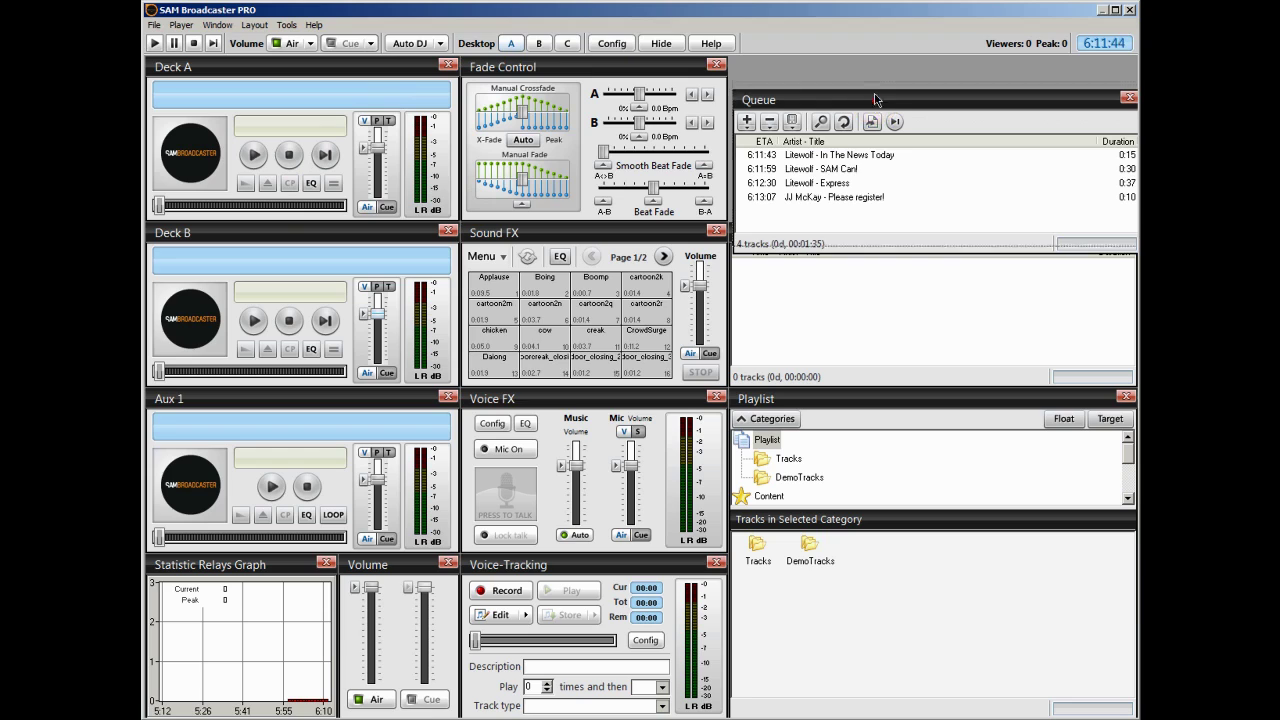
left_click_drag(869, 74, 870, 73)
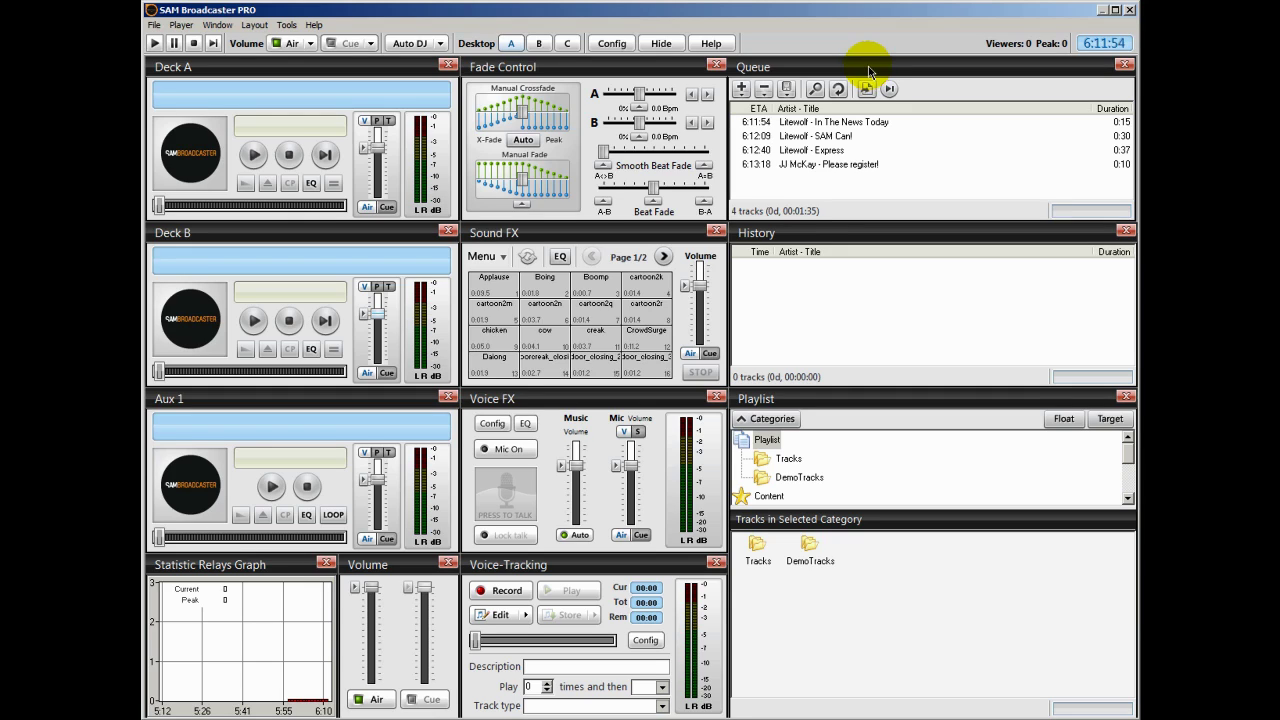
left_click(612, 45)
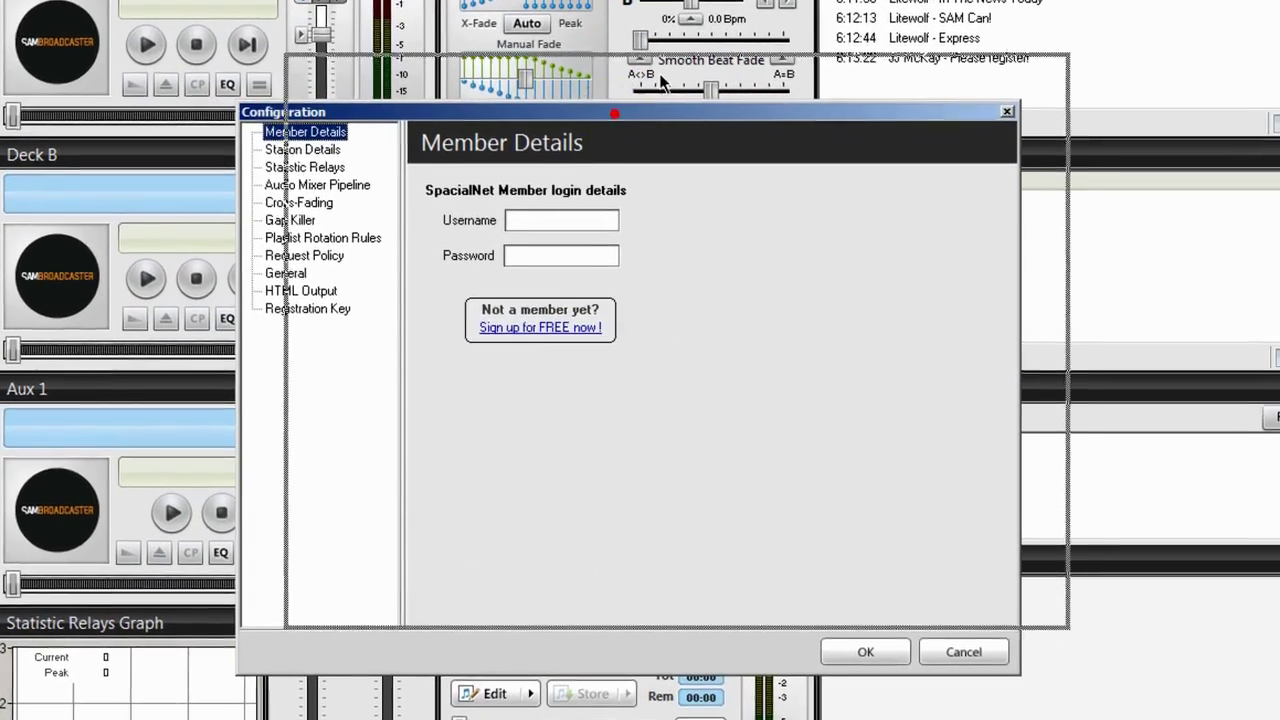
- Review the Station Details, Statistic Relays, Audio Mixer Pipeline, Cross-Fading and Gap Killer pages
left_click_drag(614, 115, 614, 46)
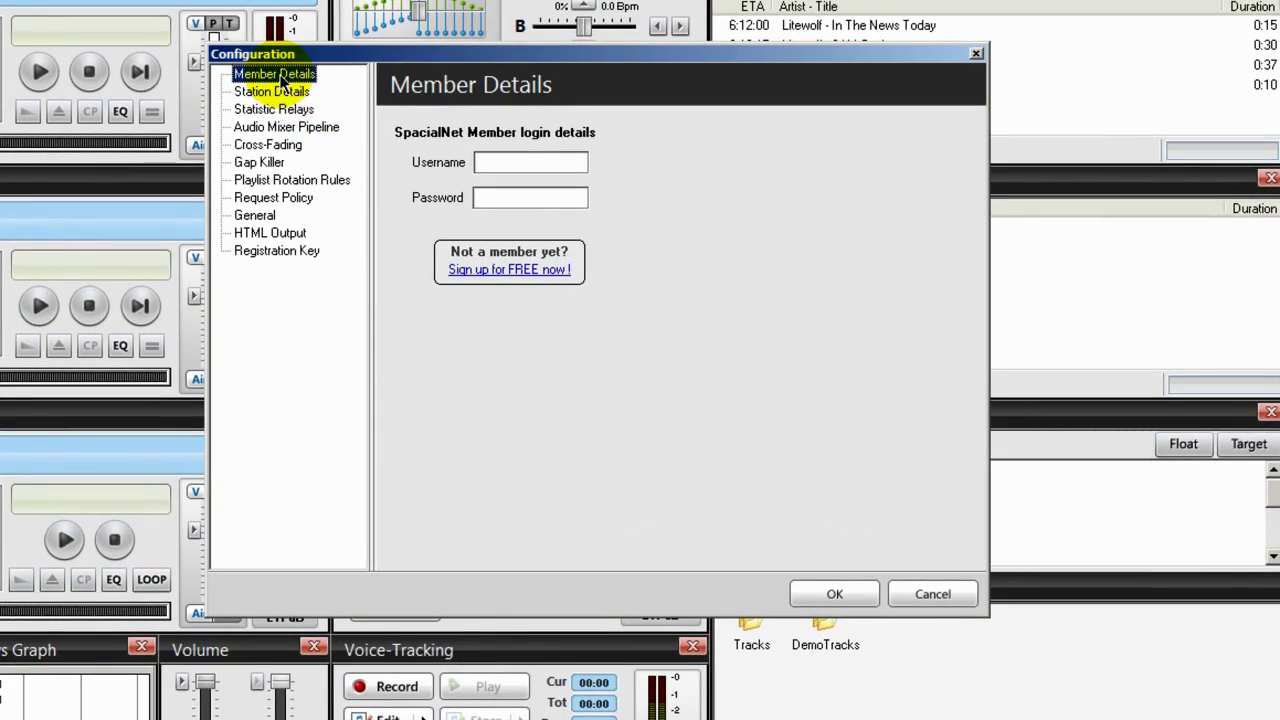
left_click(272, 91)
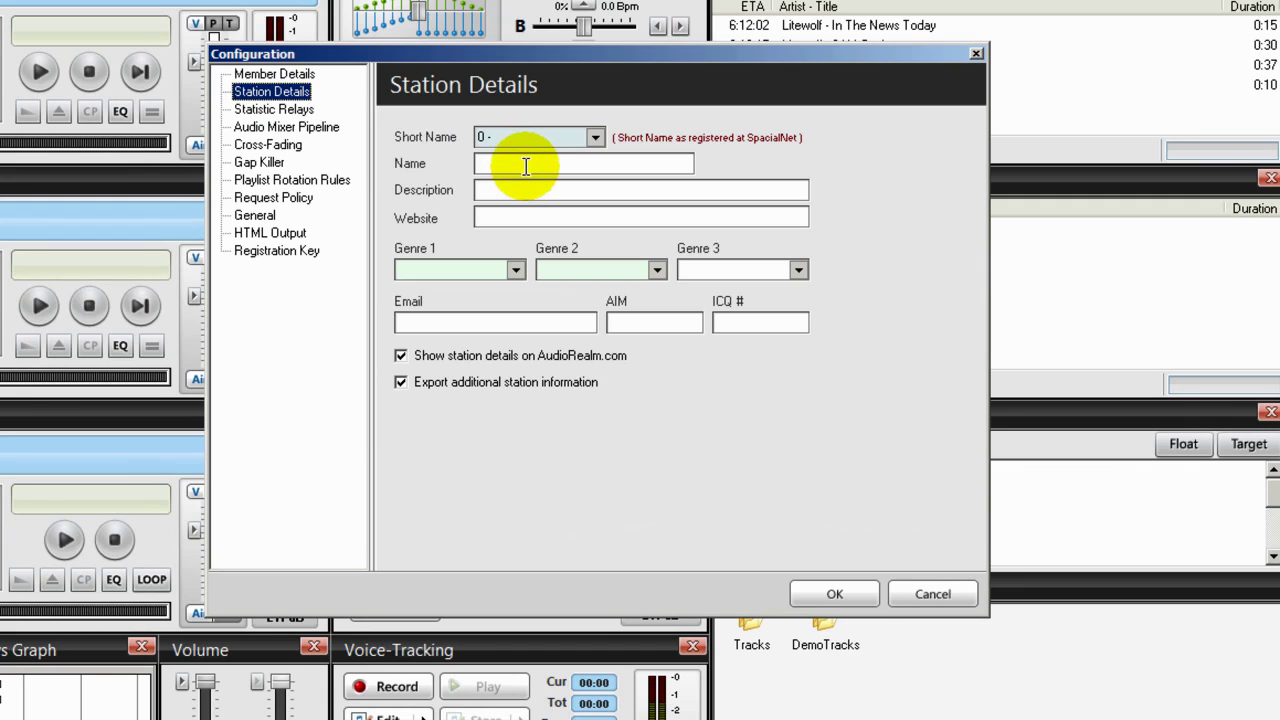
left_click(272, 109)
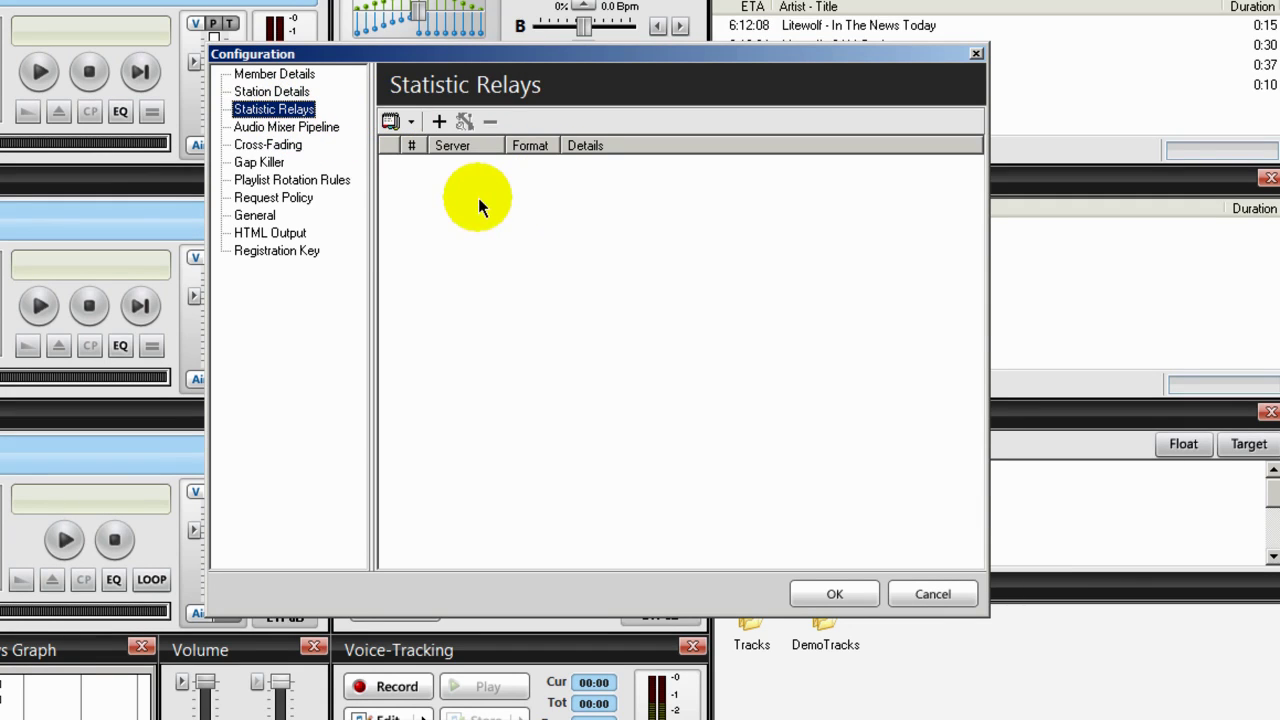
left_click(300, 127)
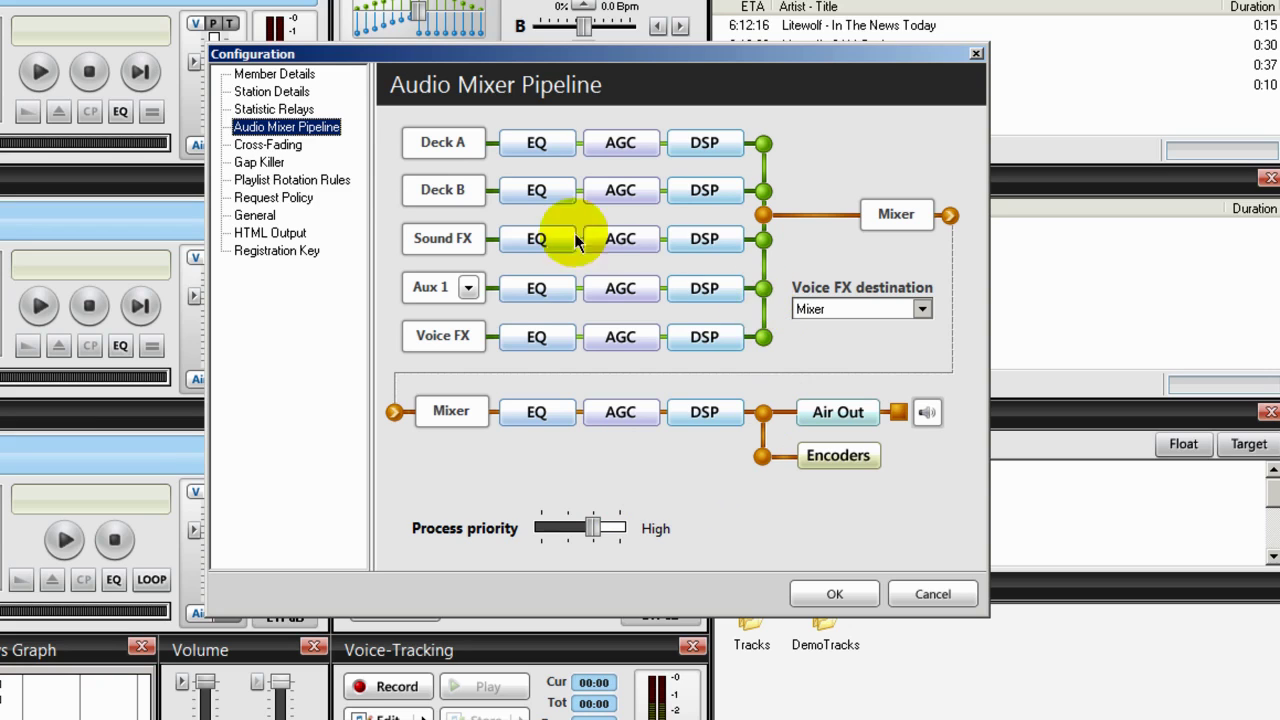
left_click(268, 146)
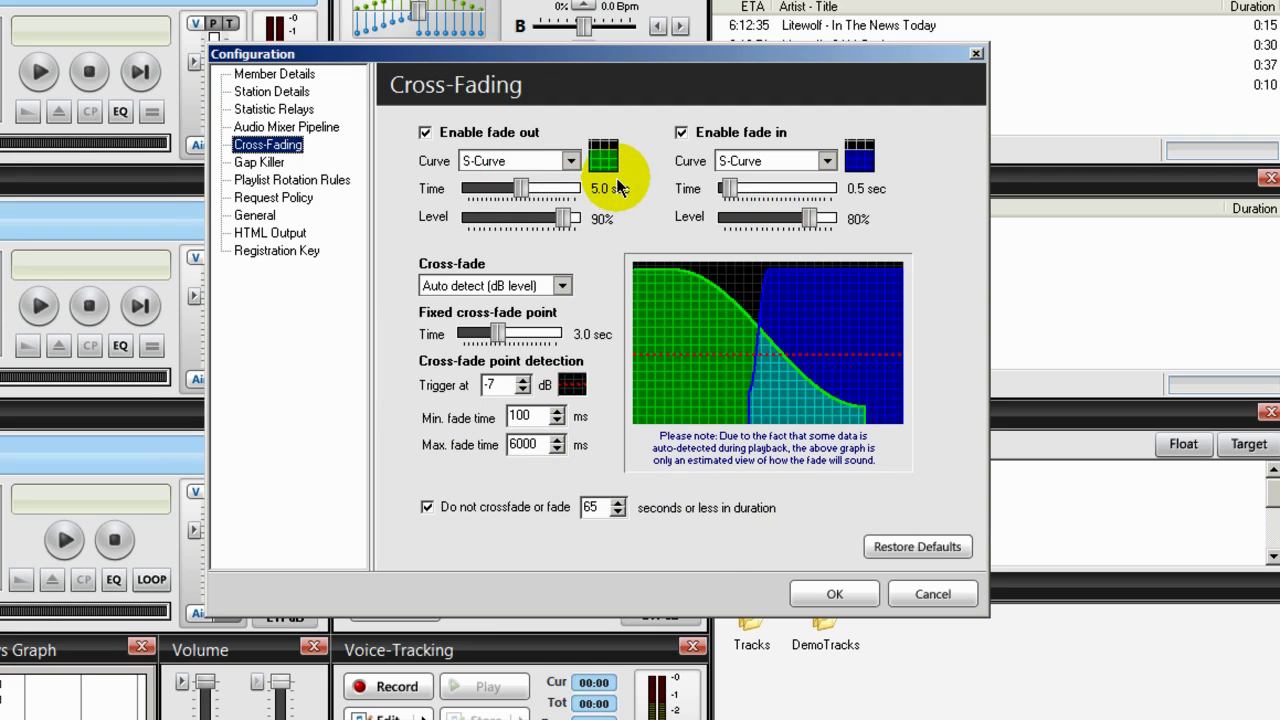
left_click(255, 164)
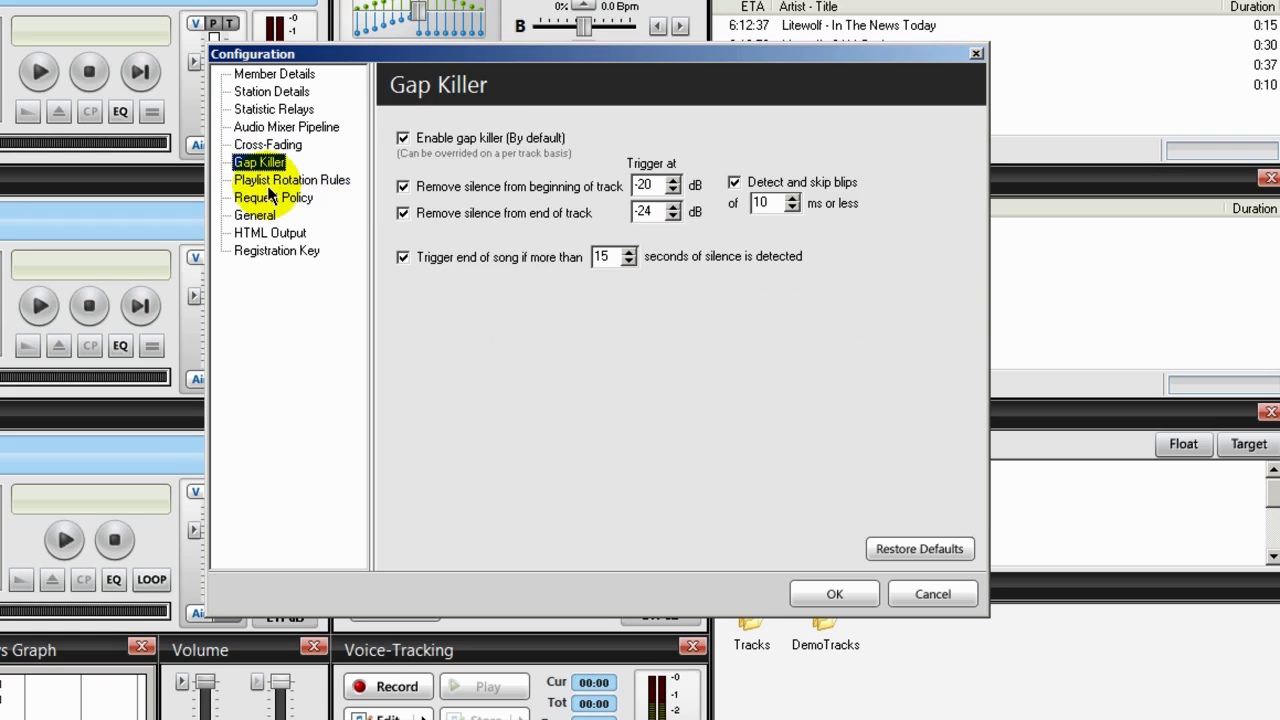
- Review the Playlist Rotation Rules, Request Policy, General, HTML Output and Registration Key pages
left_click(272, 181)
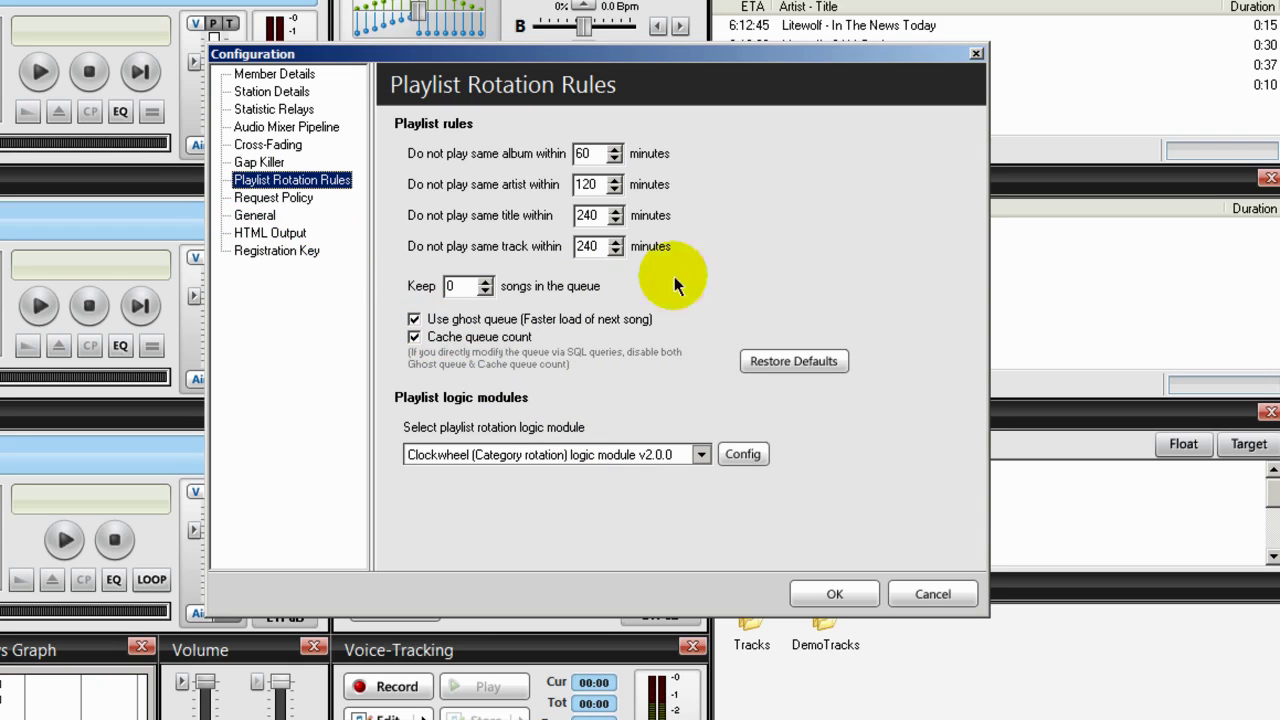
left_click(273, 198)
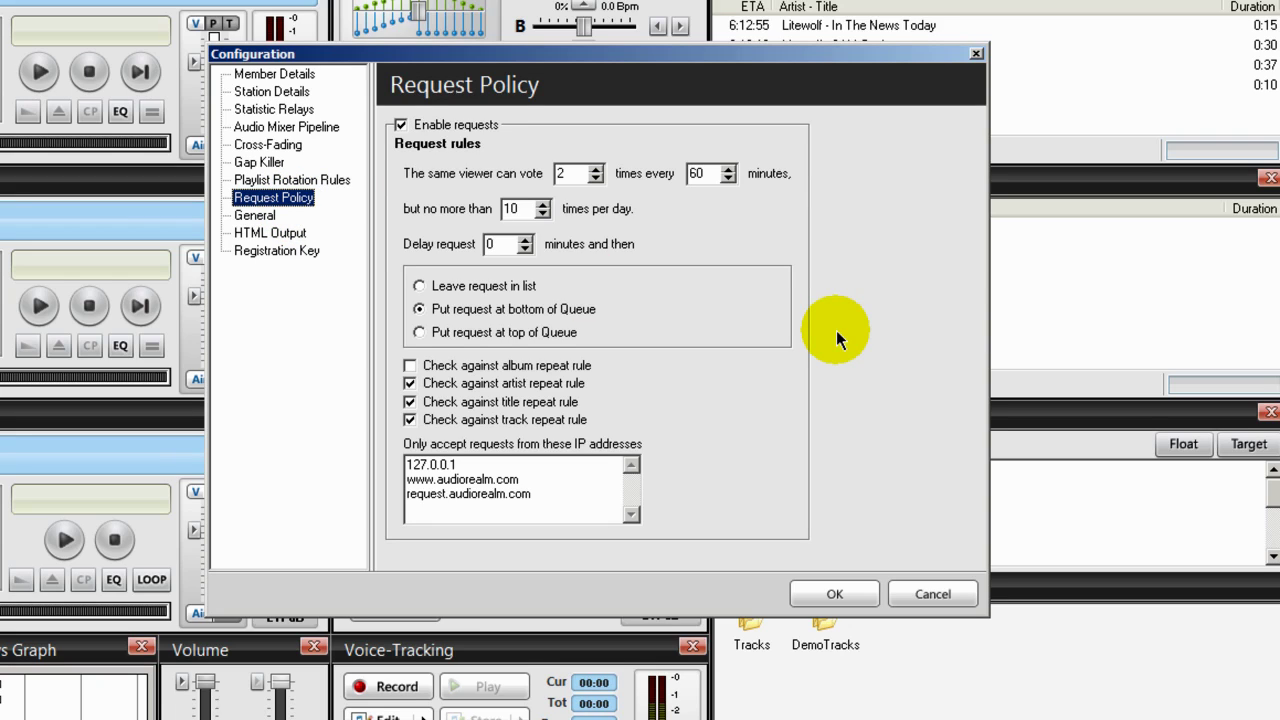
key("Down")
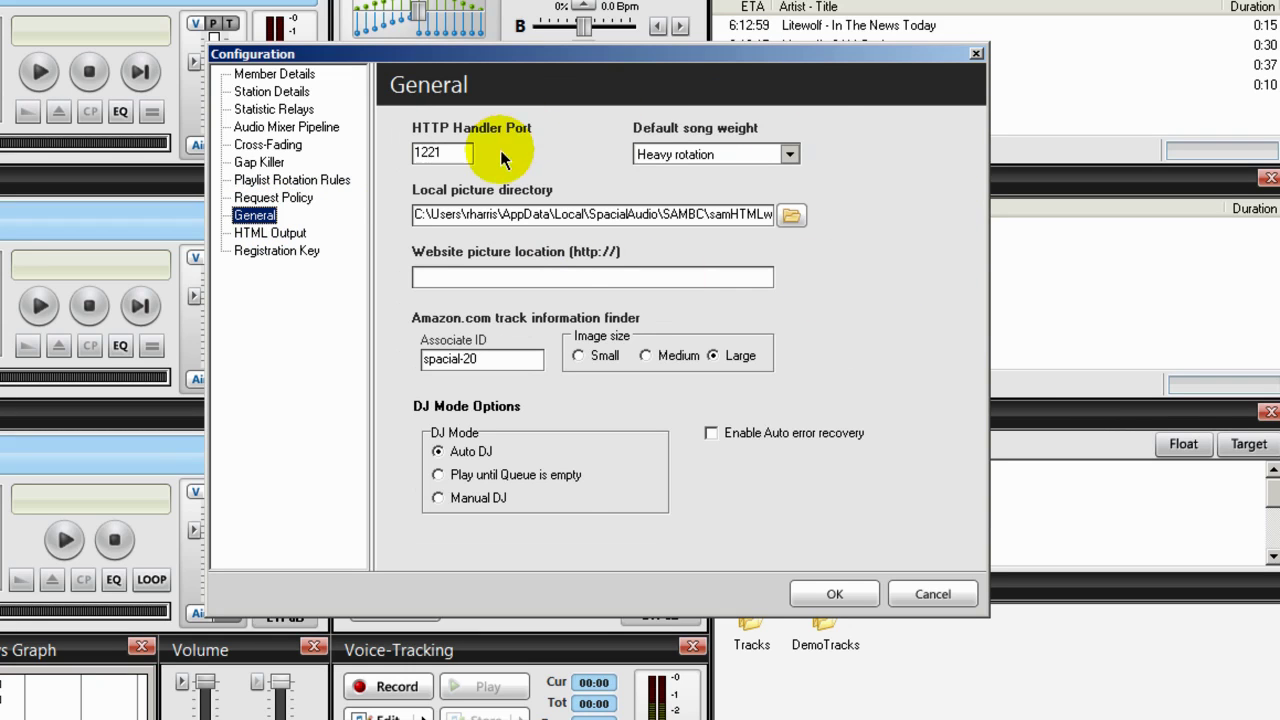
left_click(270, 235)
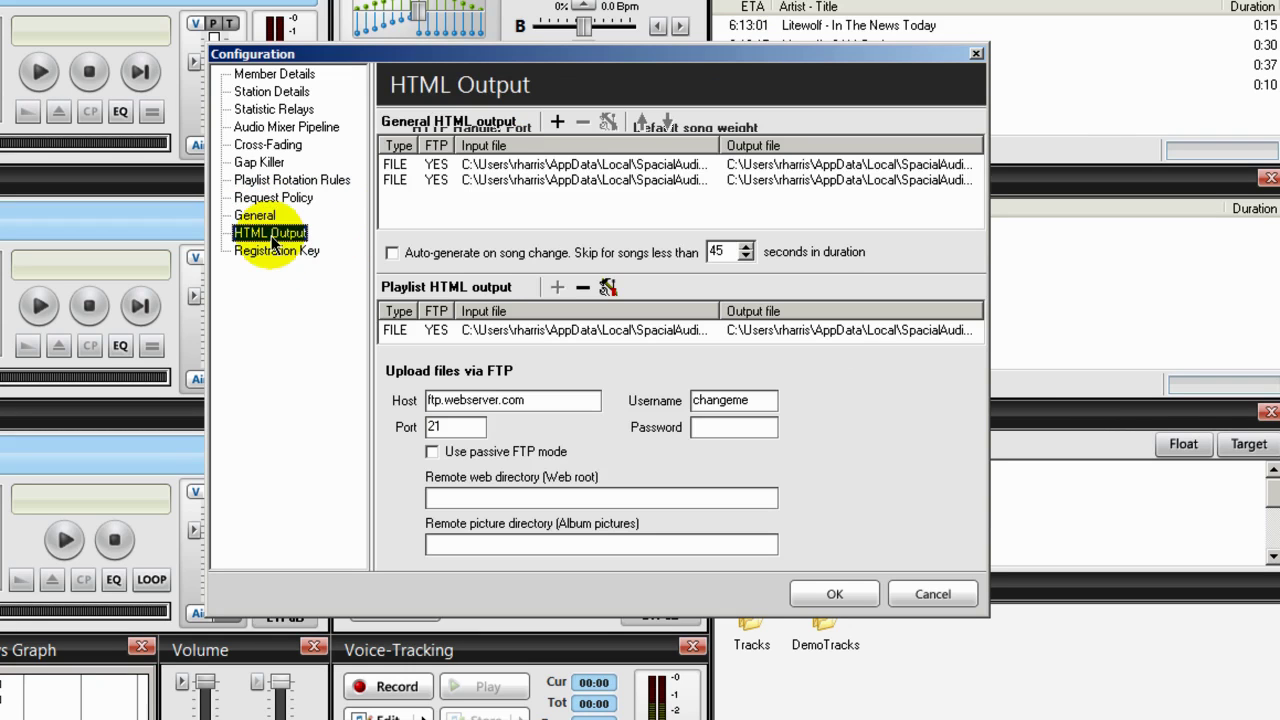
left_click(266, 251)
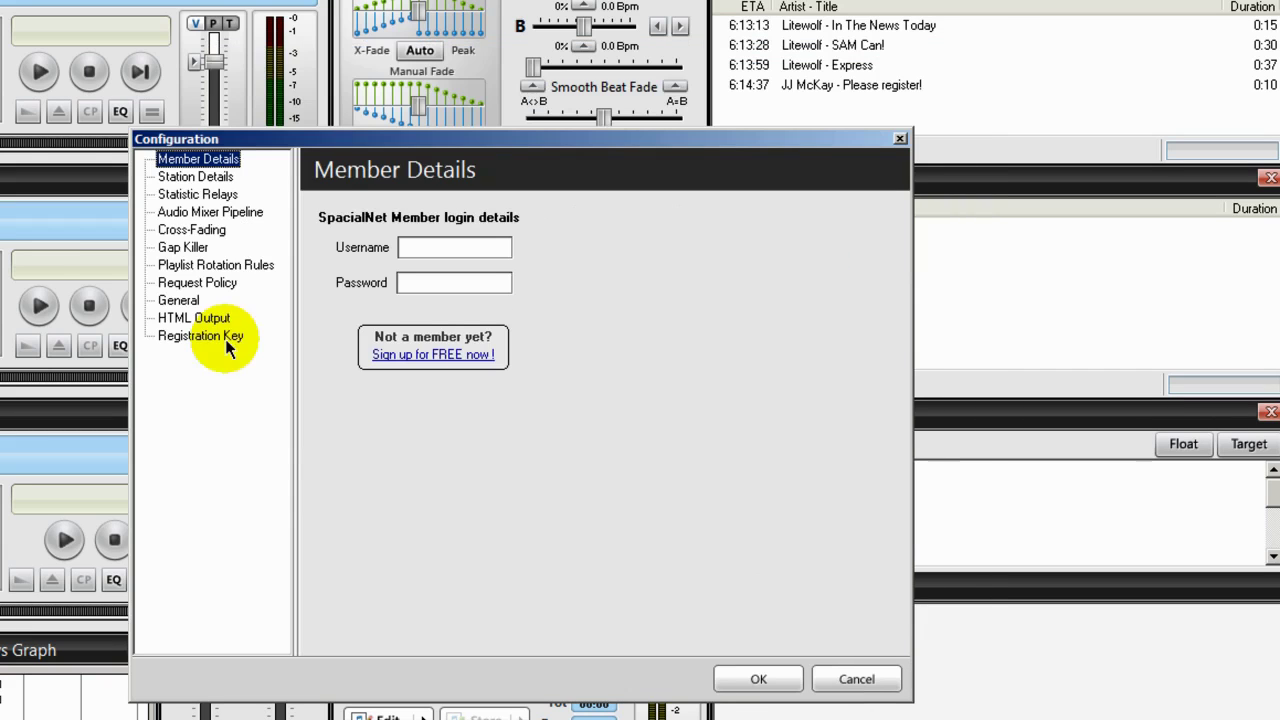
- Close the Configuration dialog with OK, returning to the main desktop
left_click(758, 680)
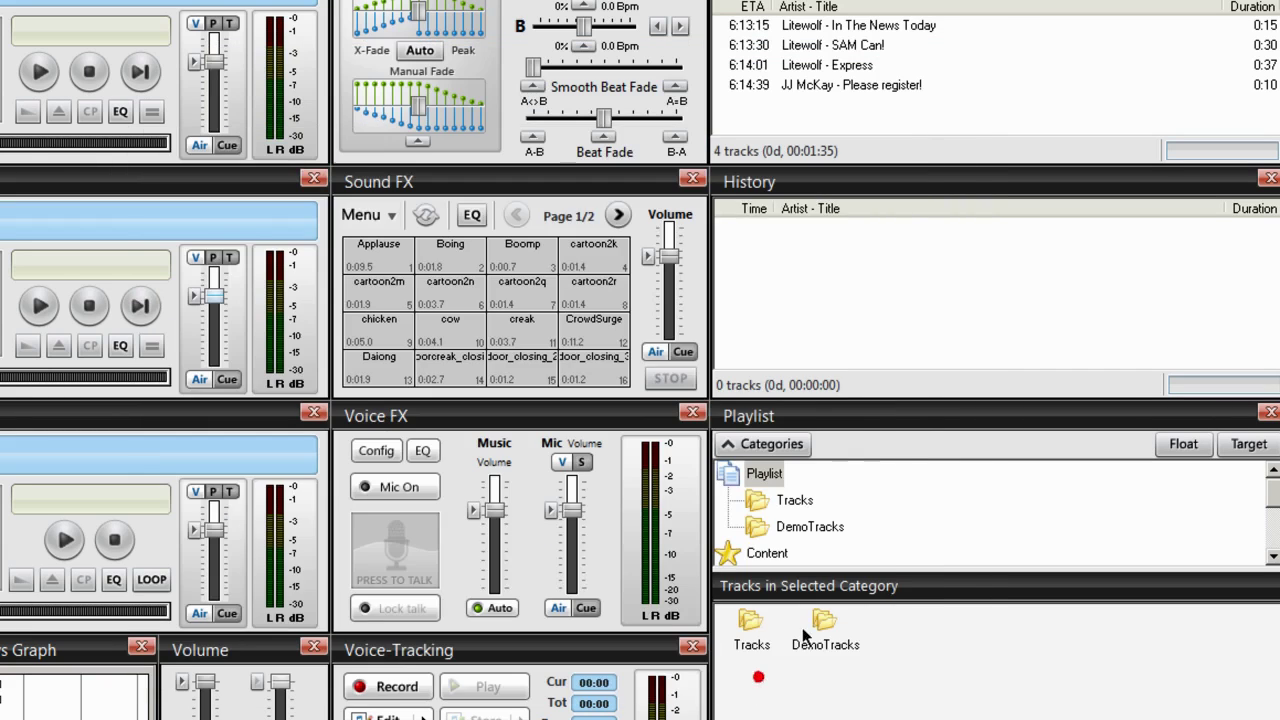